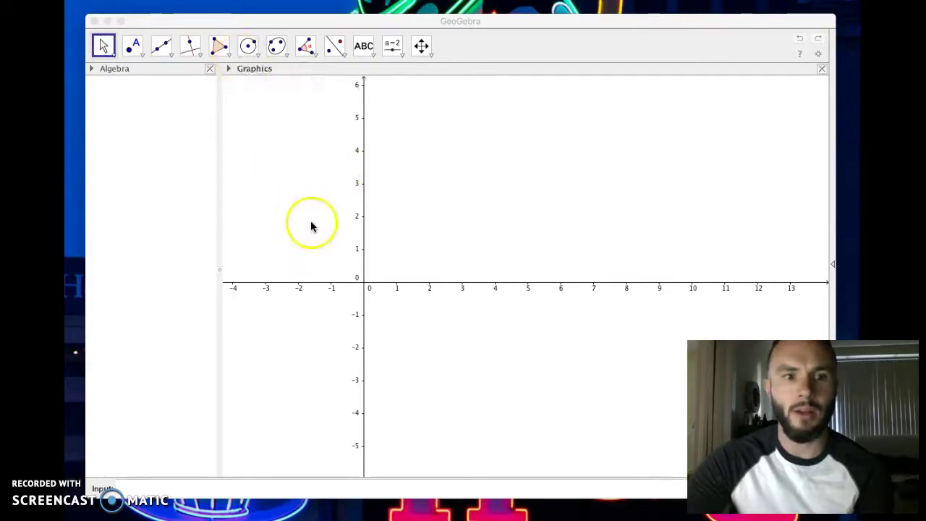
drag(294, 200, 293, 273)
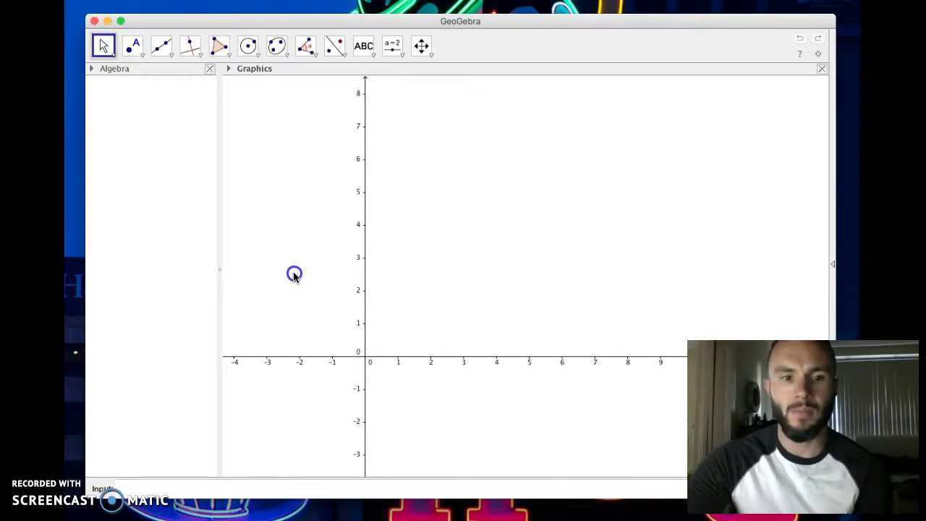
click(75, 215)
click(145, 102)
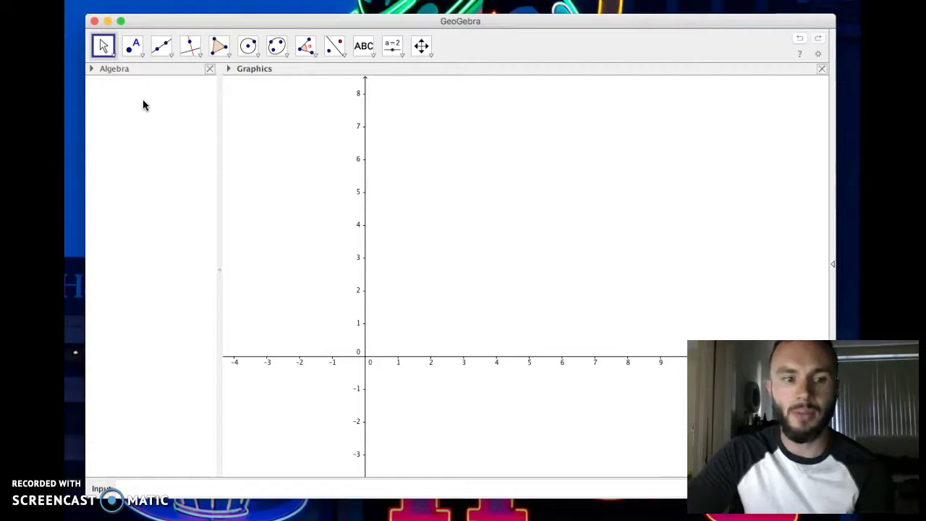
click(407, 141)
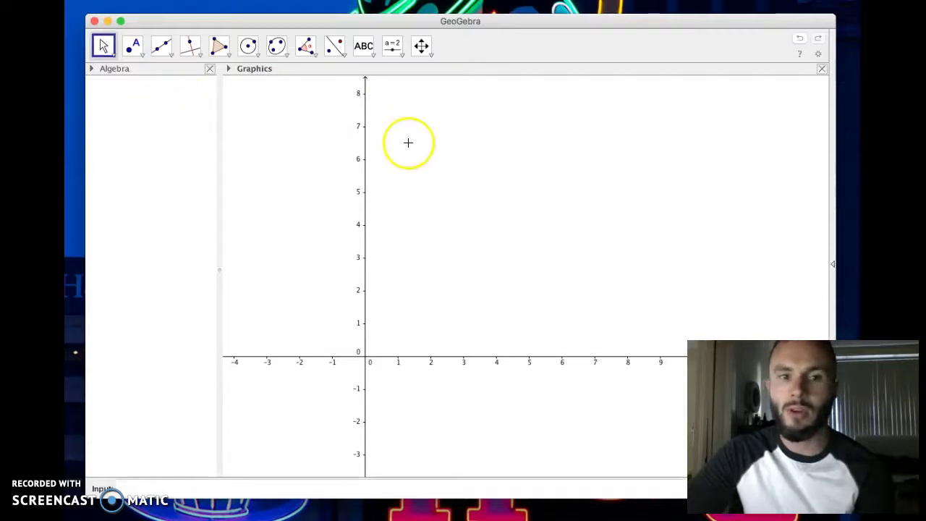
click(371, 322)
click(320, 215)
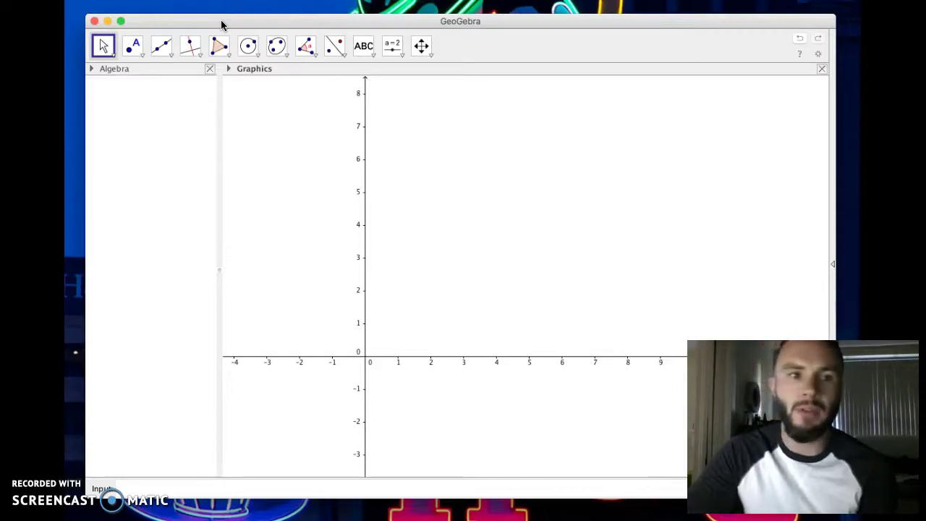
click(218, 152)
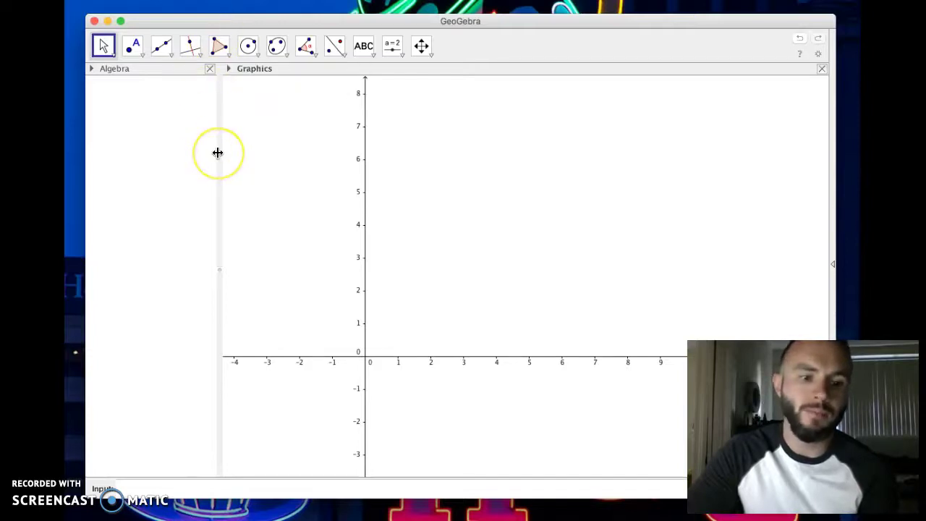
click(213, 492)
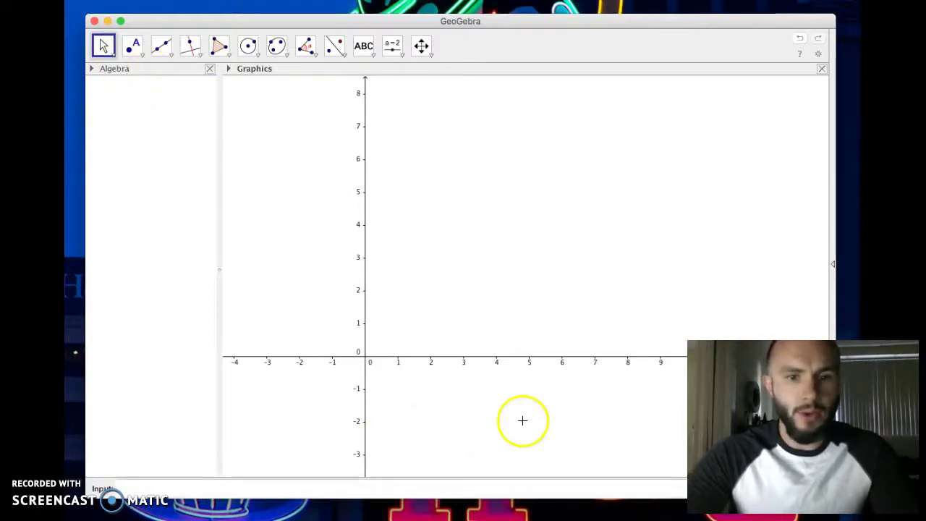
- Show the grid in the Graphics view
click(513, 67)
right_click(365, 158)
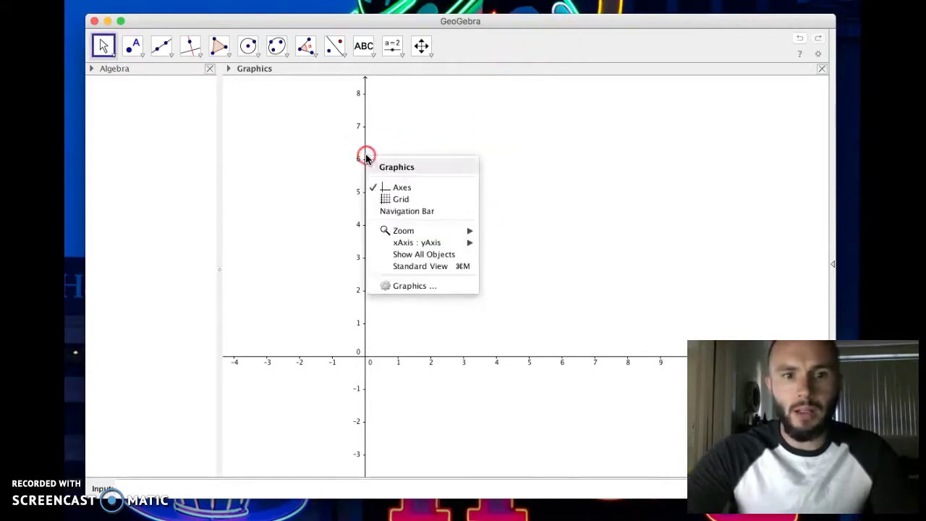
click(403, 199)
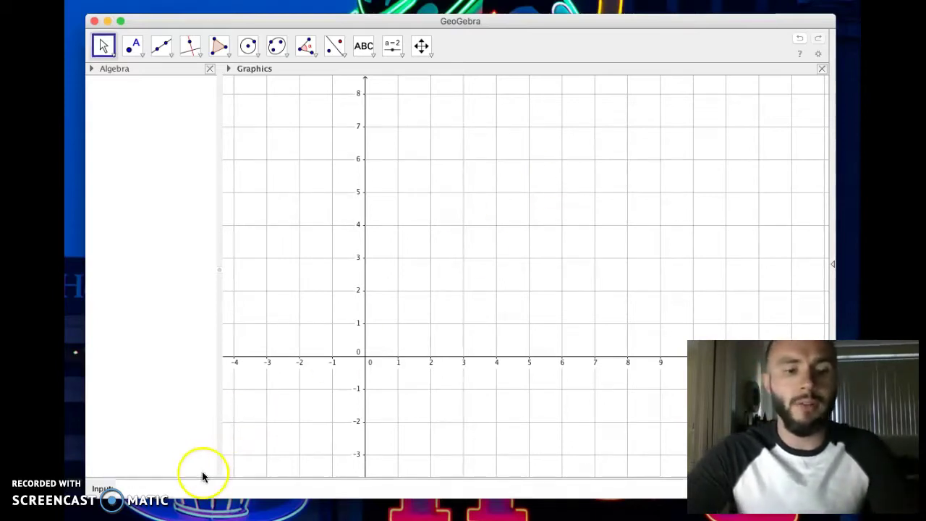
- Plot the linear function f(x)=x
click(167, 486)
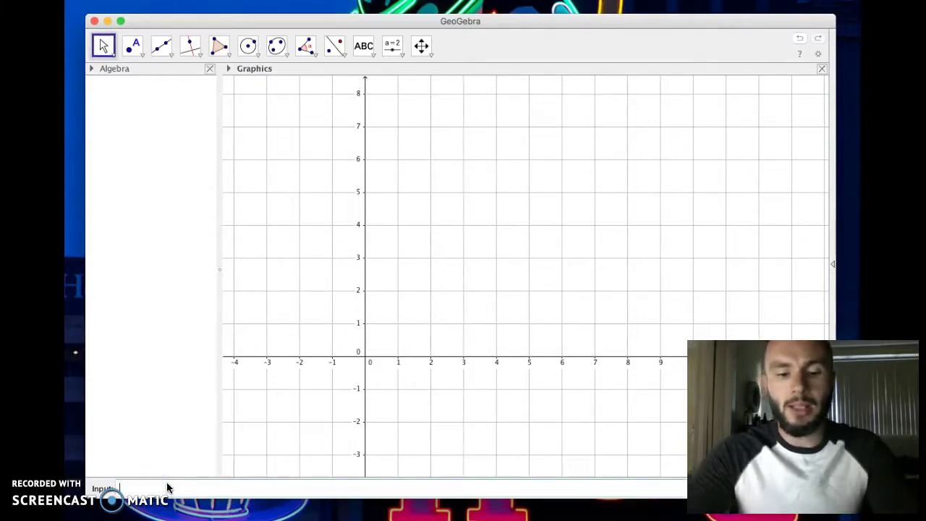
key(BackSpace)
key(BackSpace)
key(BackSpace)
text(f(x))
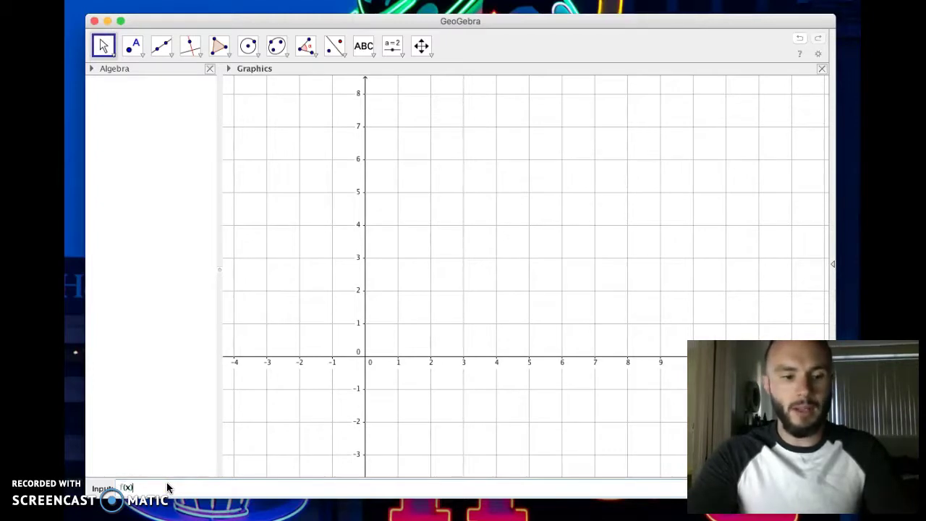
text(=x)
key(Return)
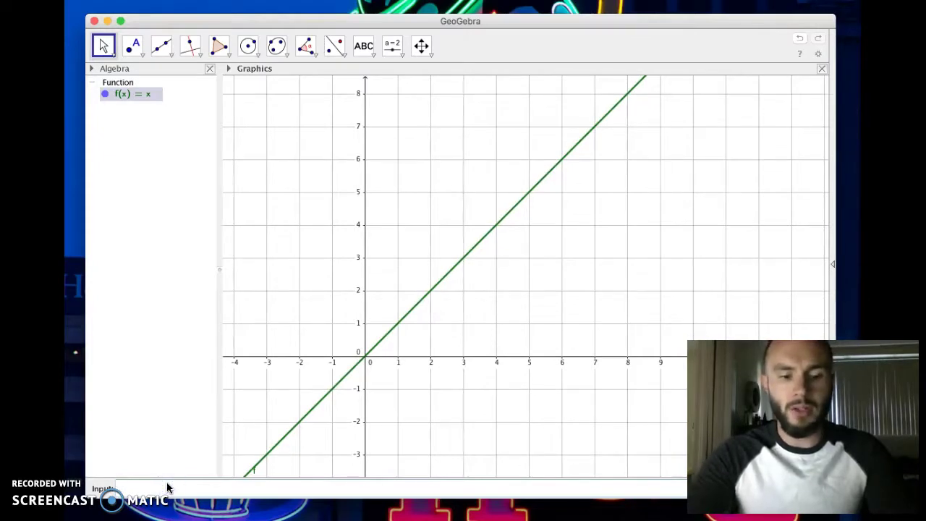
- Redefine f as the quadratic function f(x)=x^2-2x+3
text(f)
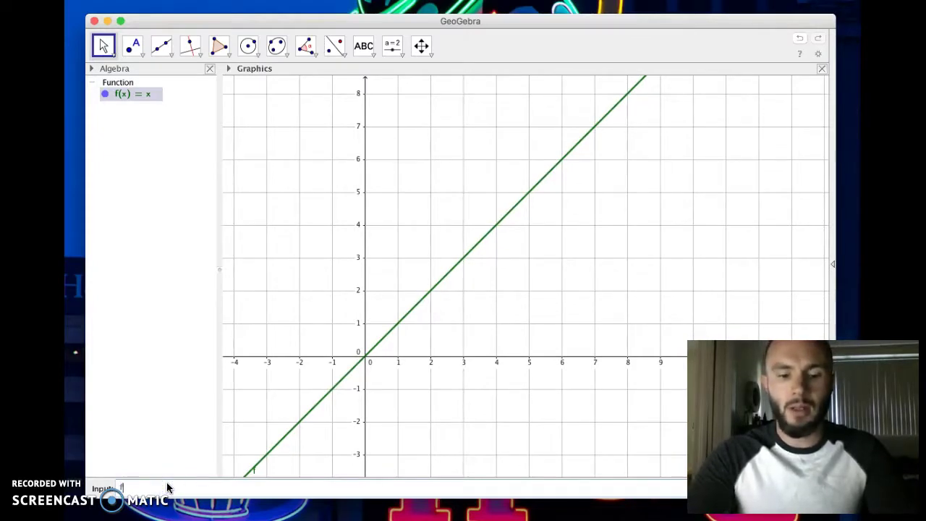
text((x)=x)
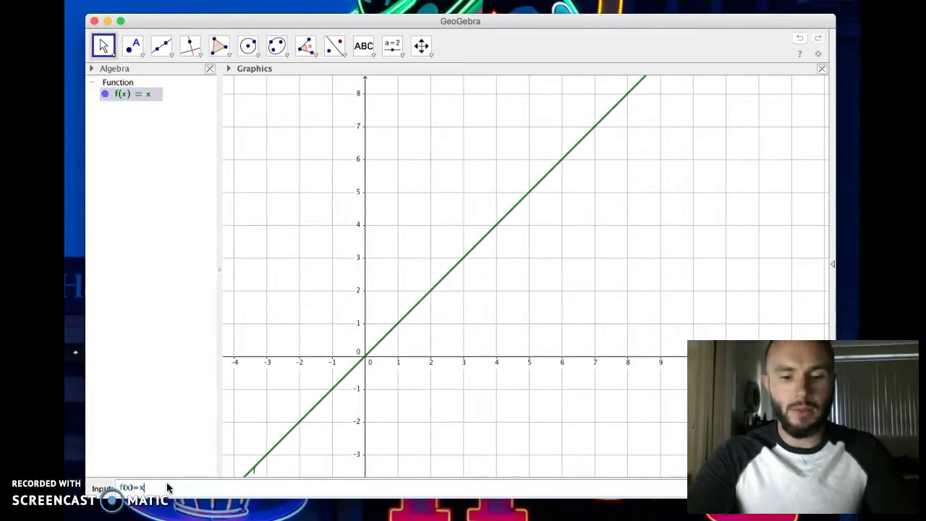
text(^1)
key(BackSpace)
text(2)
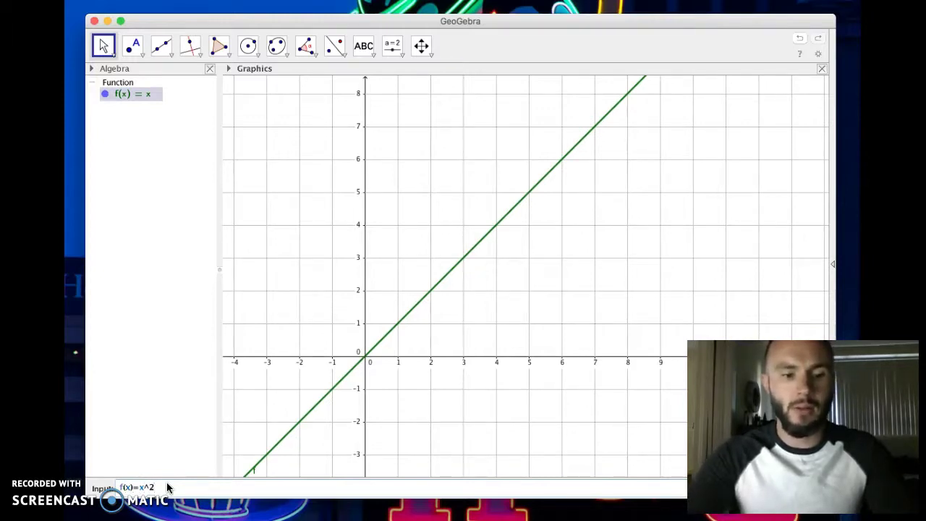
text(-2x-3)
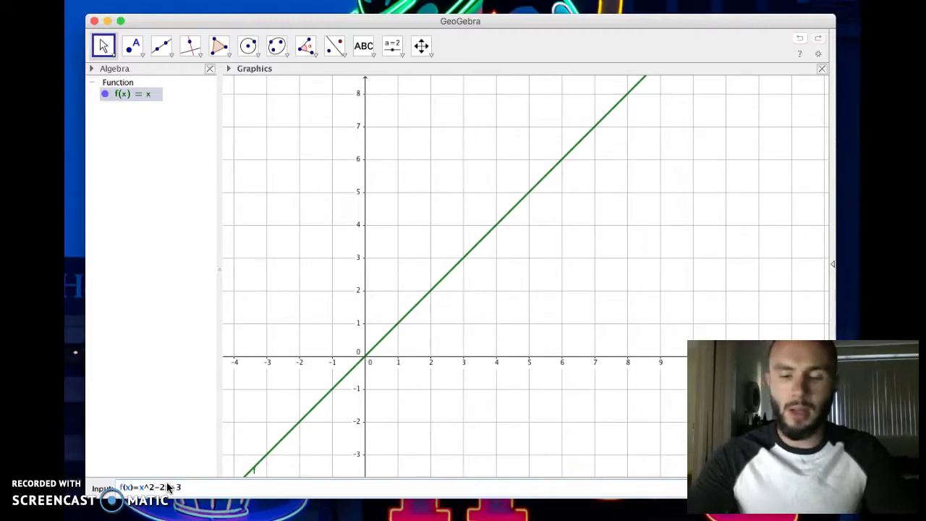
key(Return)
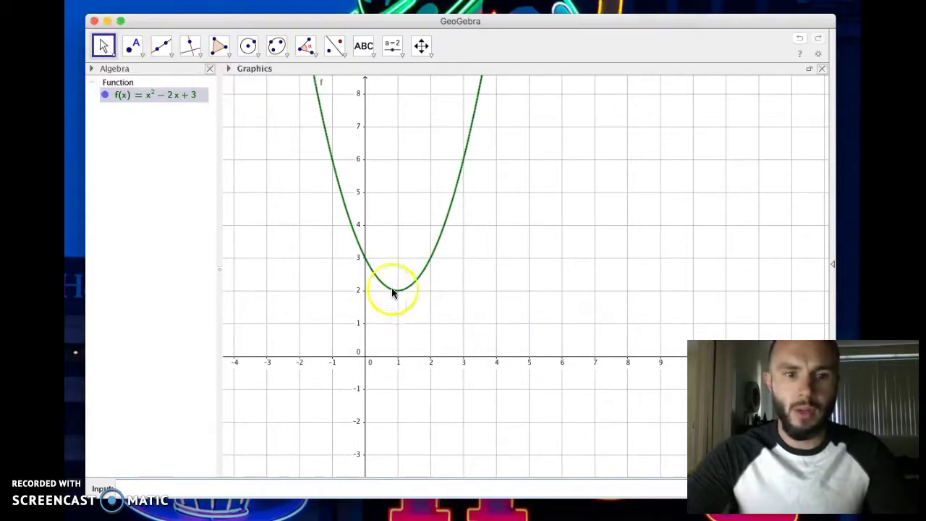
- Move the parabola until its vertex sits at (4, -1), and widen the Algebra view to fit the function's full equation
drag(383, 288, 351, 387)
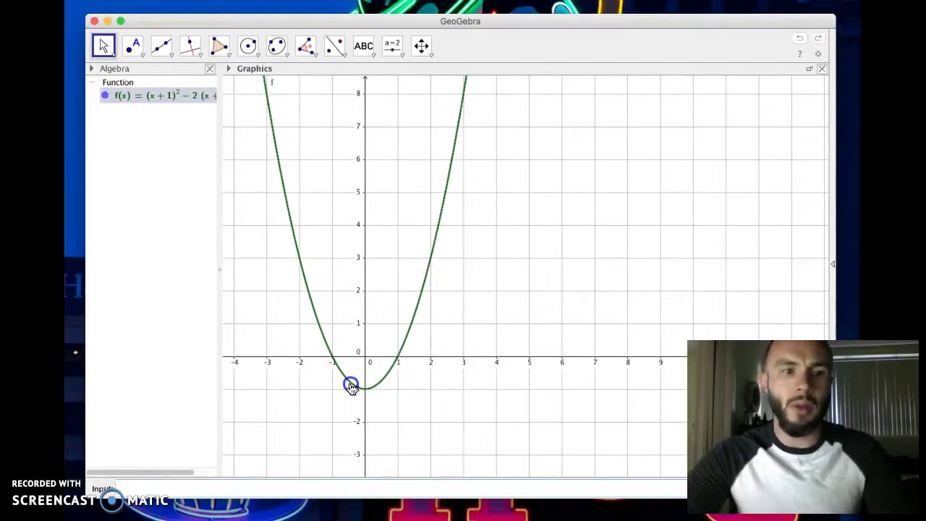
drag(351, 387, 487, 386)
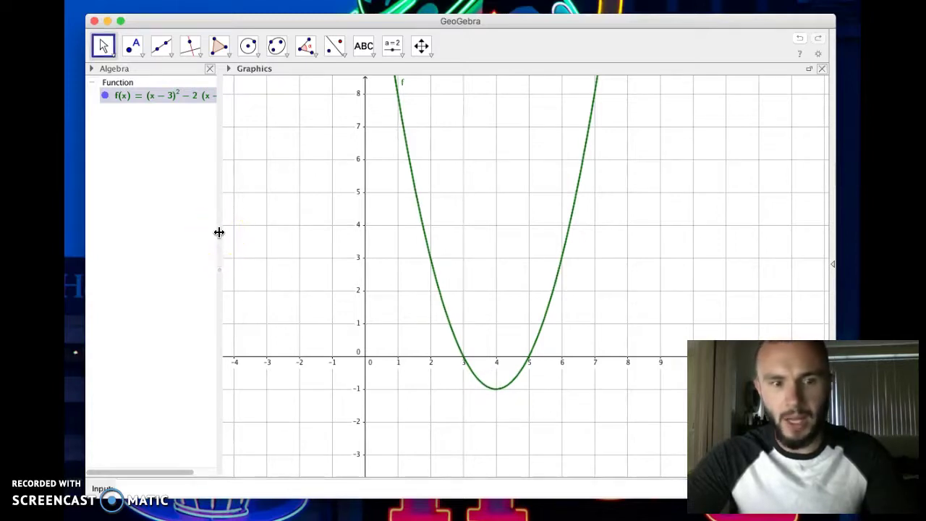
drag(218, 231, 259, 235)
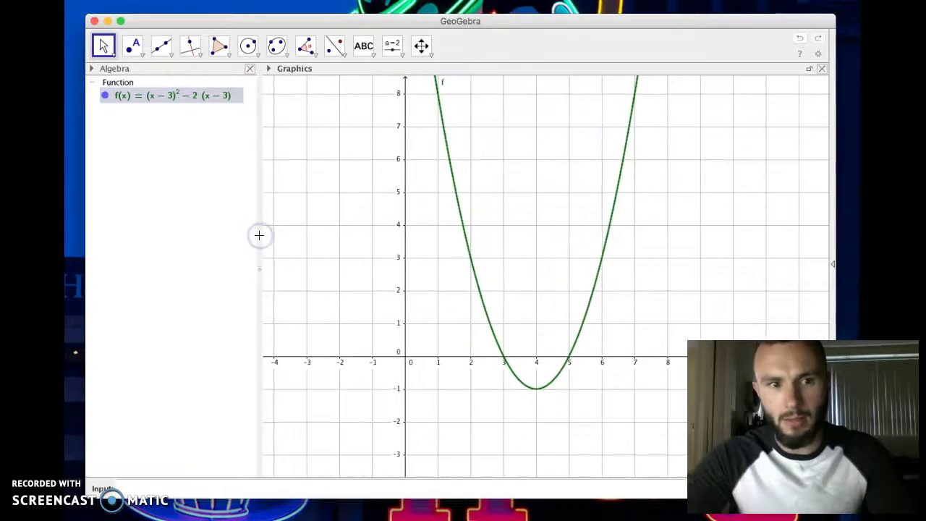
click(512, 114)
click(426, 166)
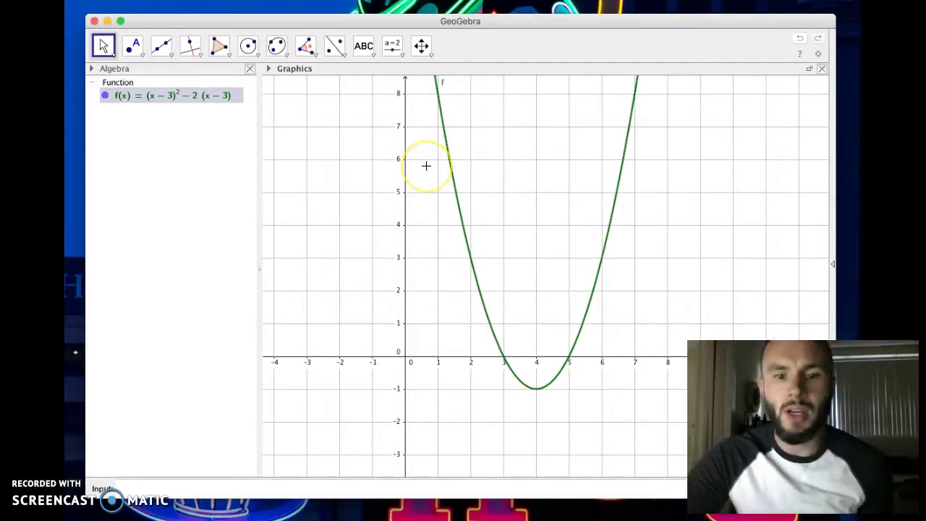
click(466, 119)
click(441, 103)
click(402, 145)
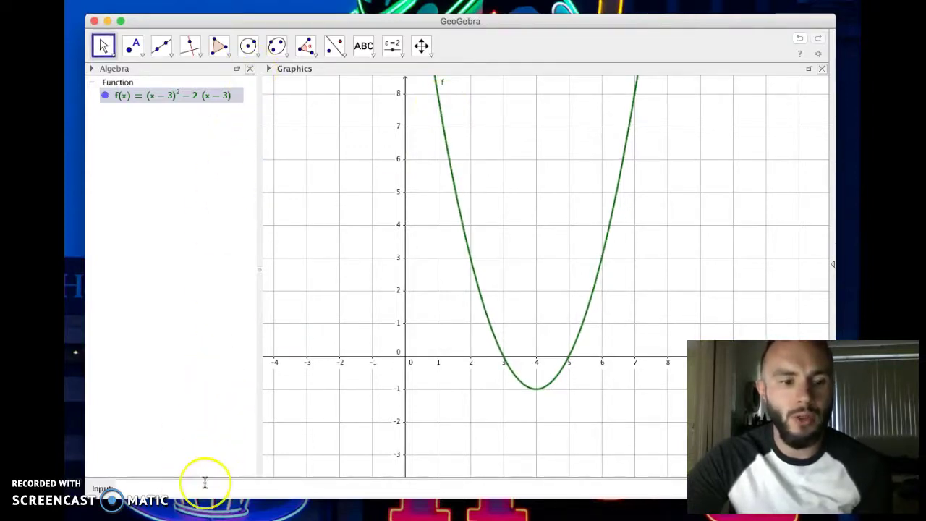
click(171, 329)
click(228, 97)
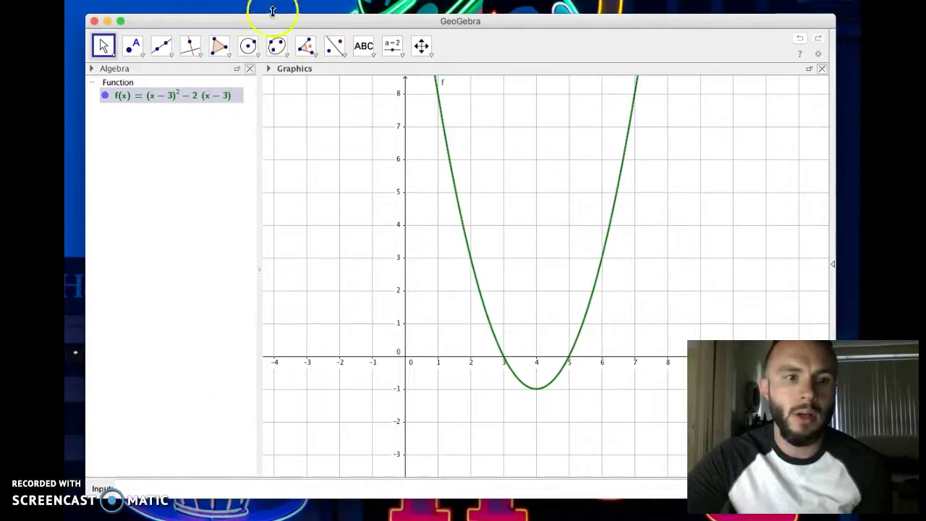
- Close the Algebra view and delete the parabola from the graph
click(249, 70)
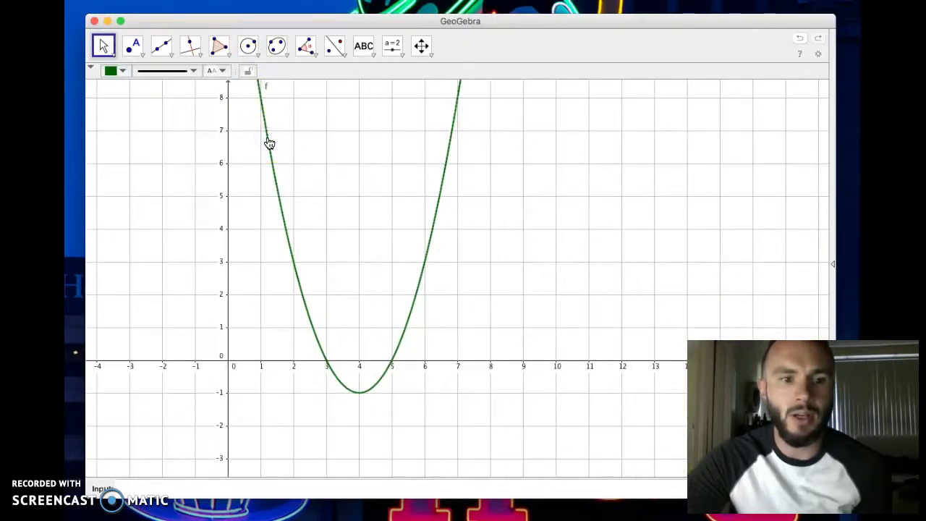
key(Delete)
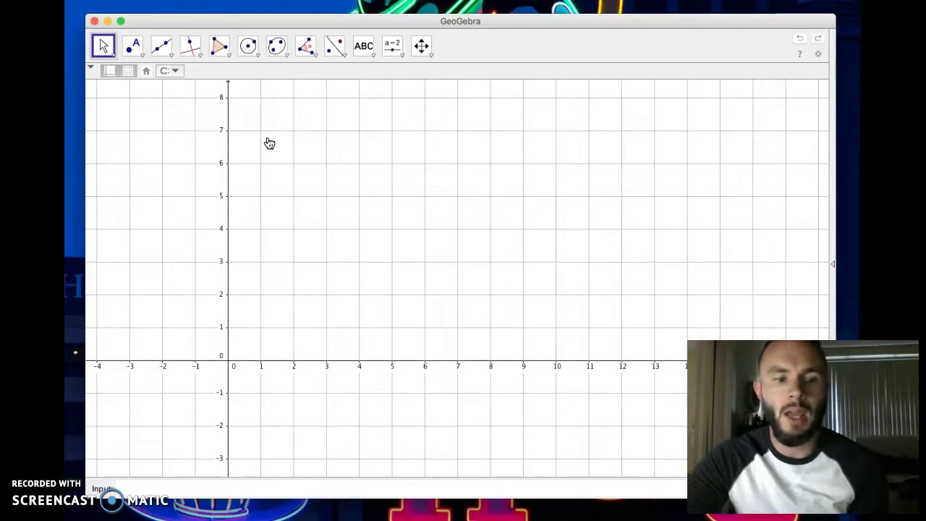
- Draw a regular polygon with 8 vertices, using (4, 5) and (6, 7) as the ends of its first side
click(219, 45)
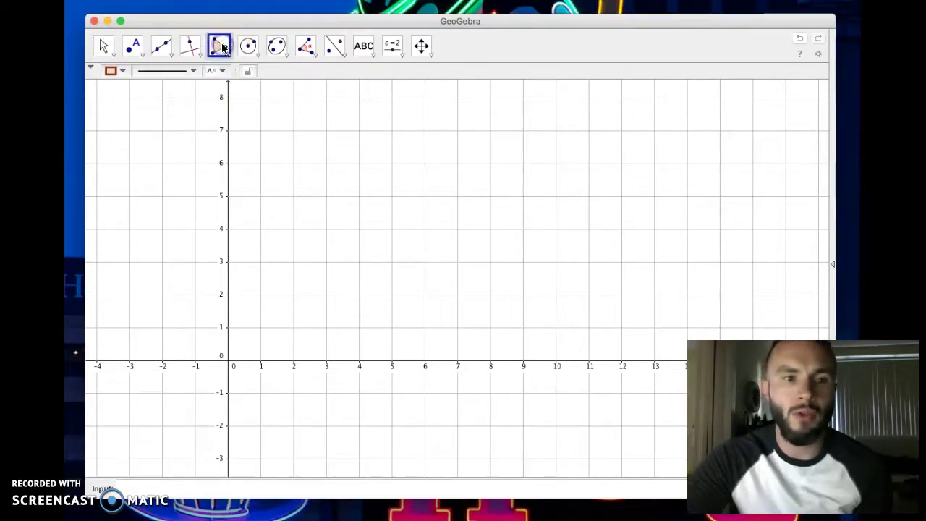
click(223, 47)
click(221, 45)
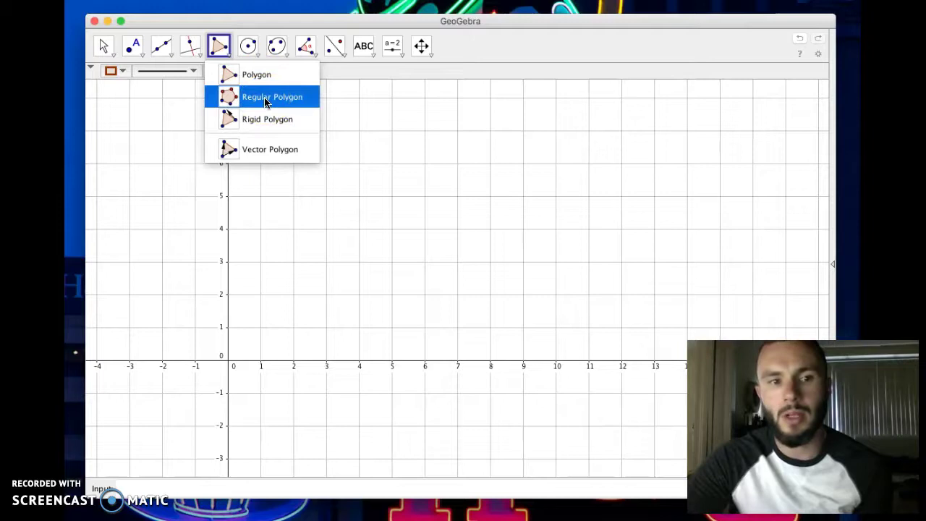
click(257, 77)
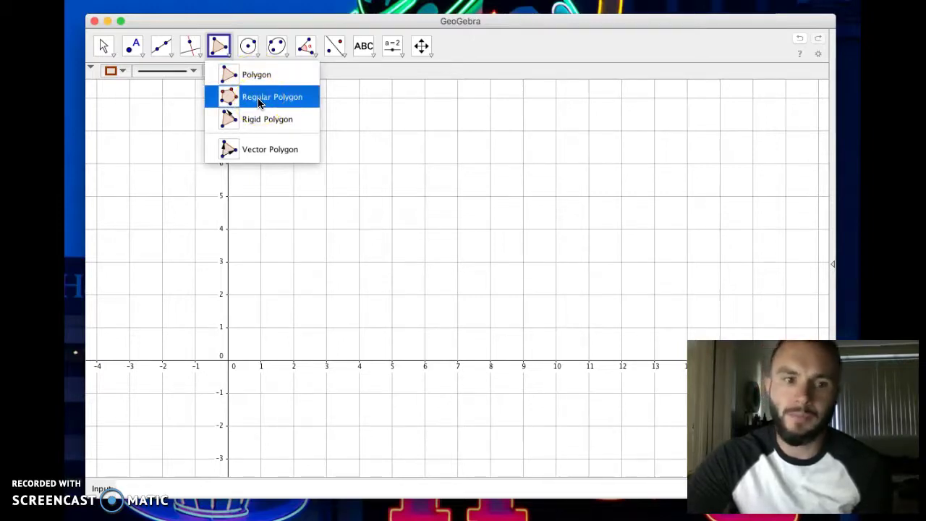
click(259, 101)
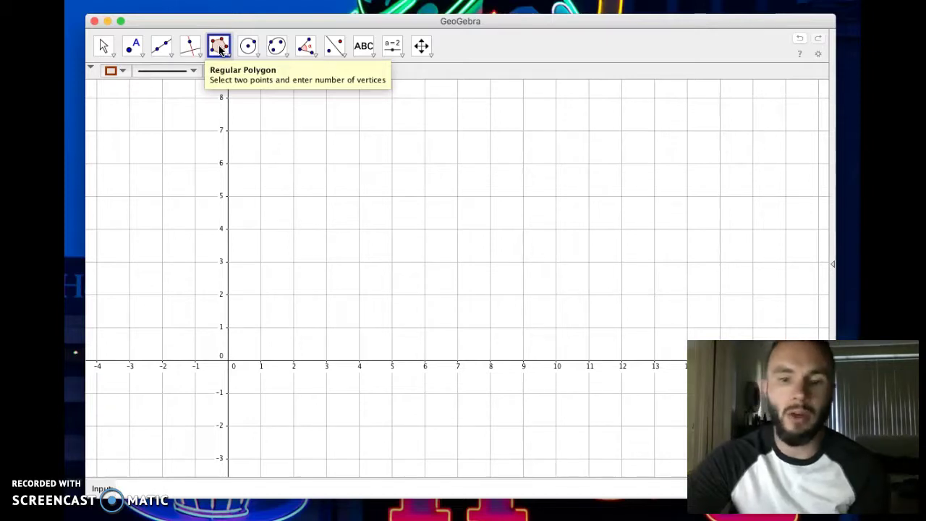
click(358, 196)
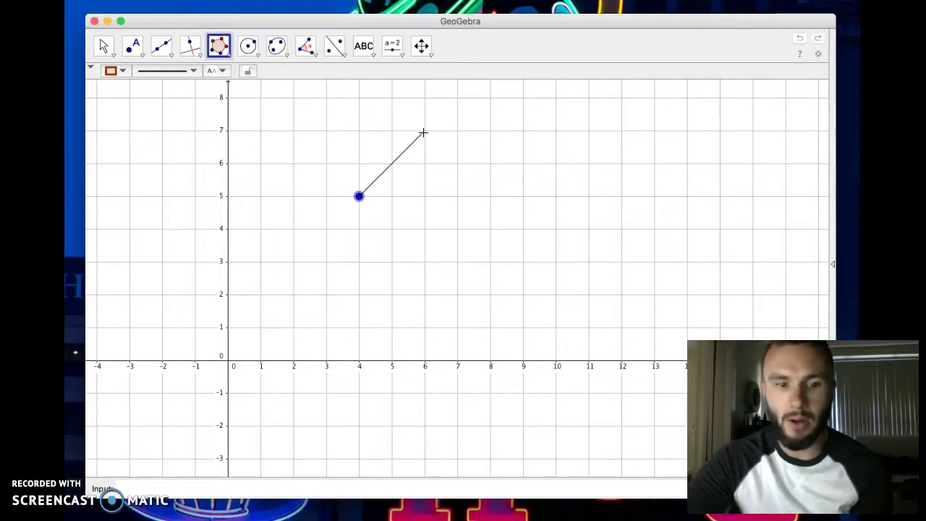
click(424, 133)
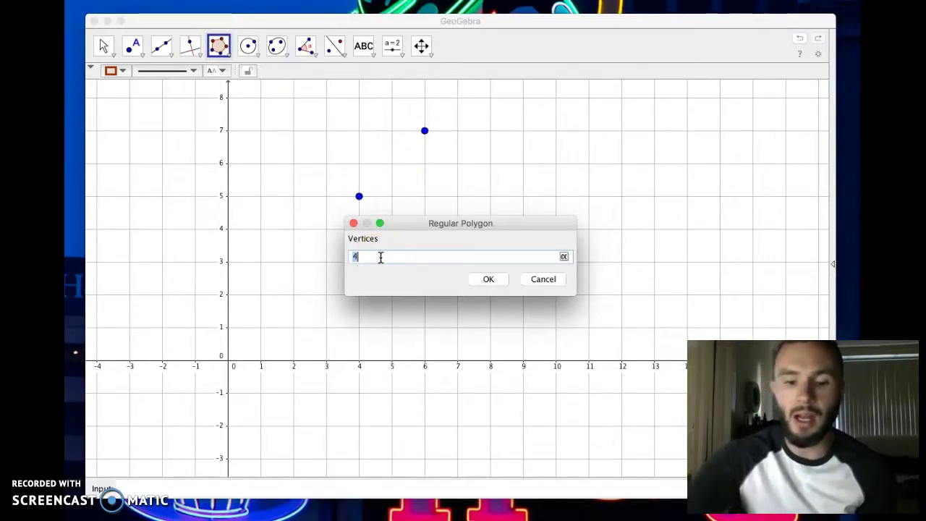
click(473, 279)
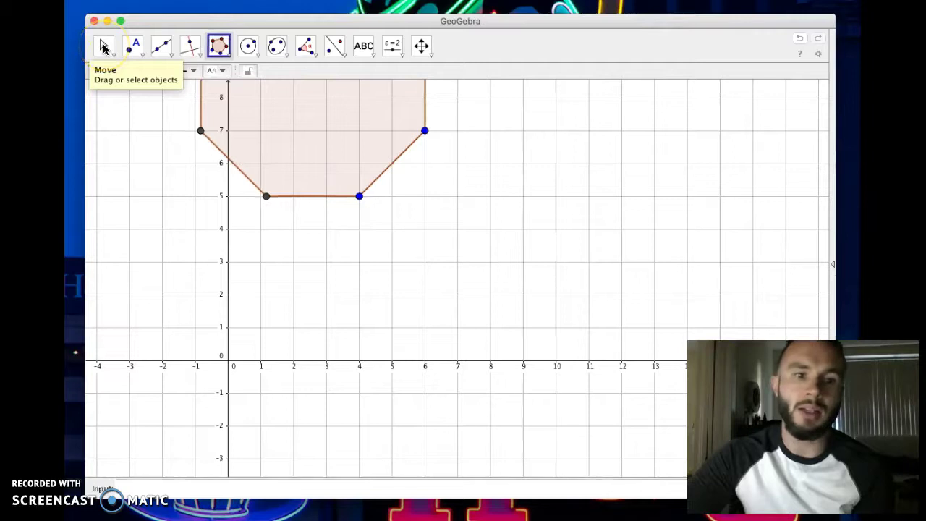
- With the Move tool, try shifting the octagon's blue vertex at (4, 5) and the dark vertex directly above it
click(105, 46)
click(106, 50)
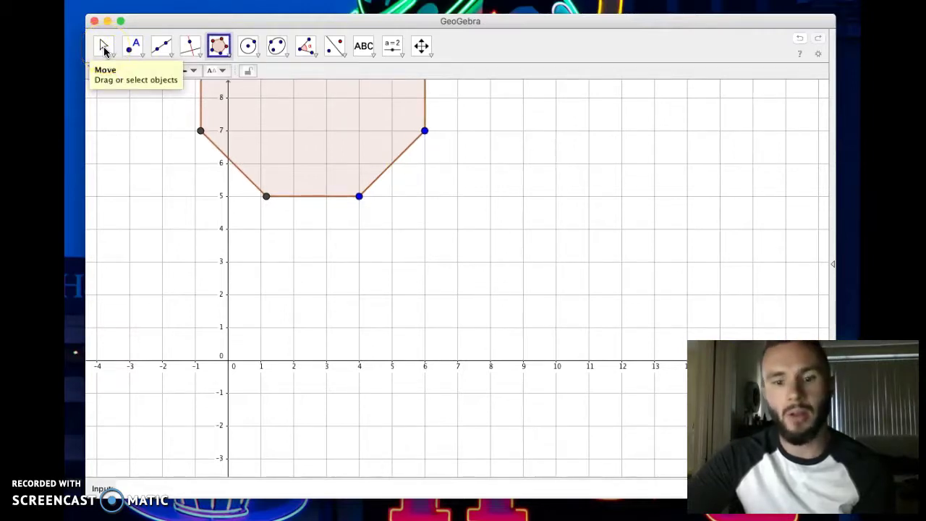
click(104, 49)
drag(155, 108, 254, 317)
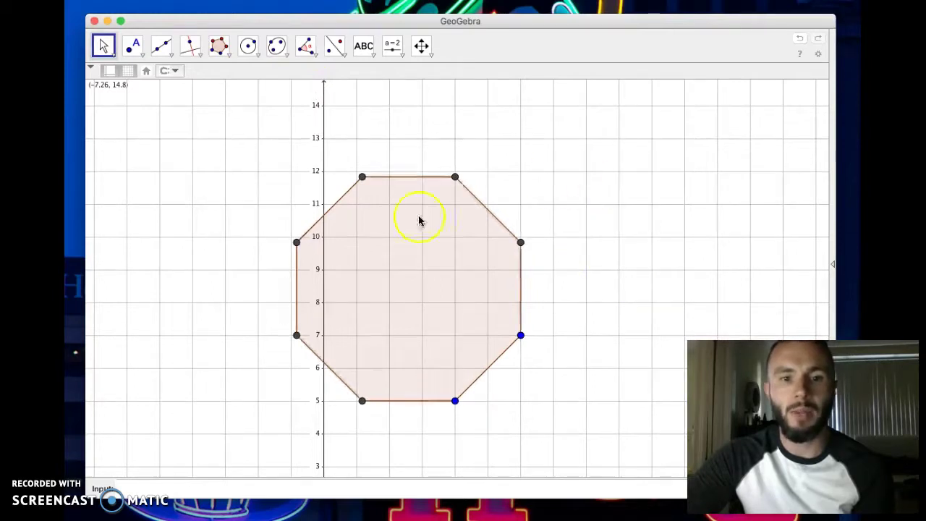
click(454, 401)
mouse_move(455, 403)
mouse_down()
mouse_move(502, 395)
mouse_move(416, 409)
mouse_move(417, 389)
mouse_move(393, 378)
mouse_move(381, 429)
mouse_move(413, 428)
mouse_move(449, 400)
mouse_move(443, 421)
mouse_move(424, 436)
mouse_move(395, 438)
mouse_move(403, 397)
mouse_move(390, 360)
mouse_move(457, 377)
mouse_move(455, 401)
mouse_up()
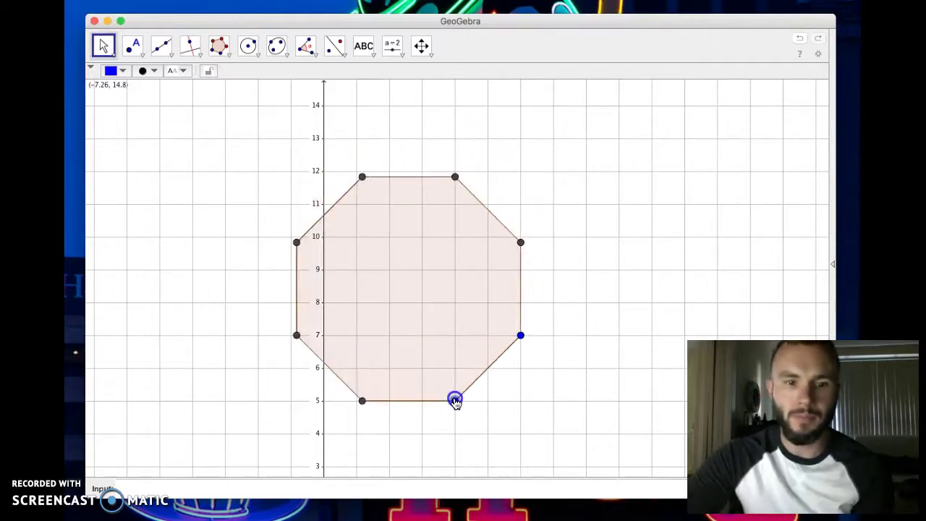
click(455, 175)
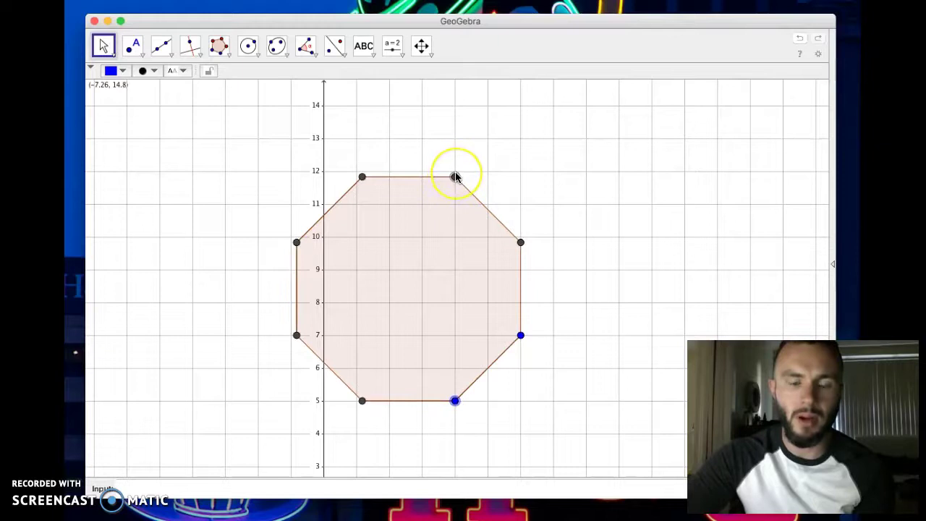
- With the Line tool, connect the octagon's lower-left vertex to its upper-right vertex, and its upper-left vertex to (4, 5)
click(291, 94)
click(233, 71)
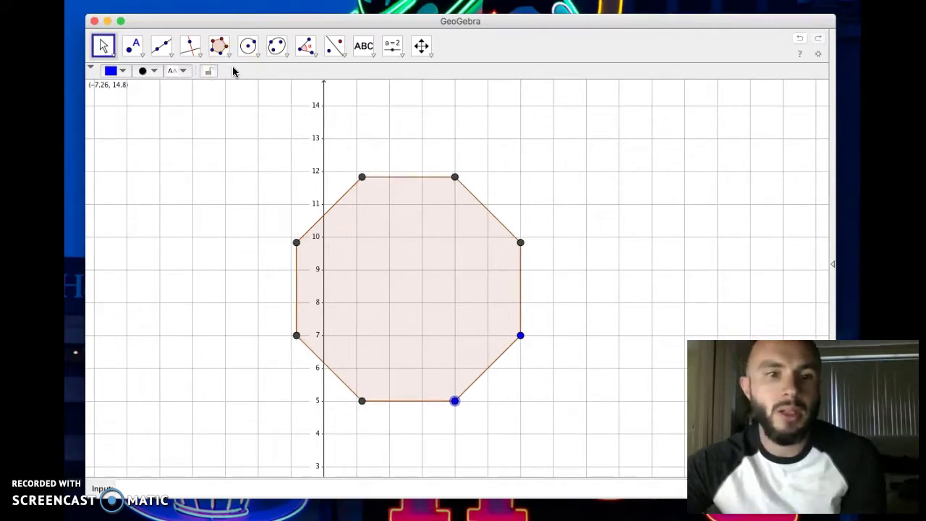
click(162, 46)
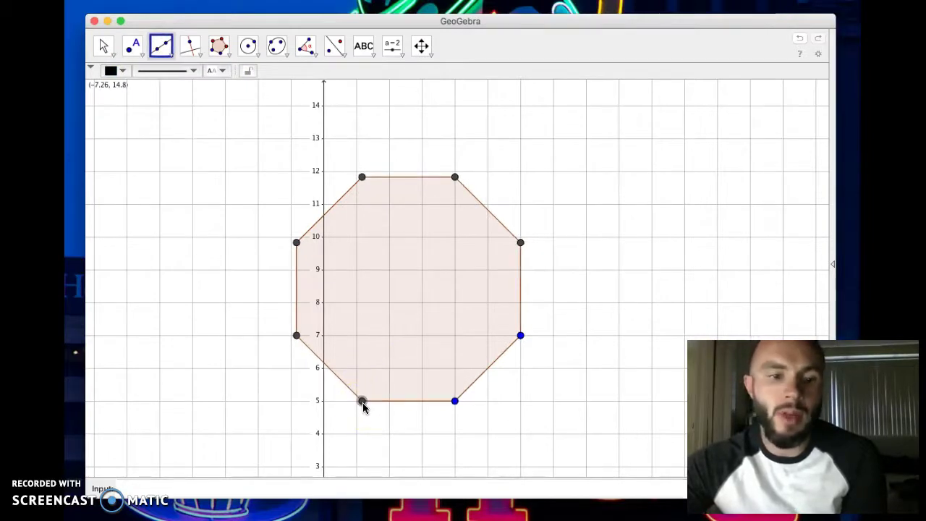
drag(363, 402, 456, 178)
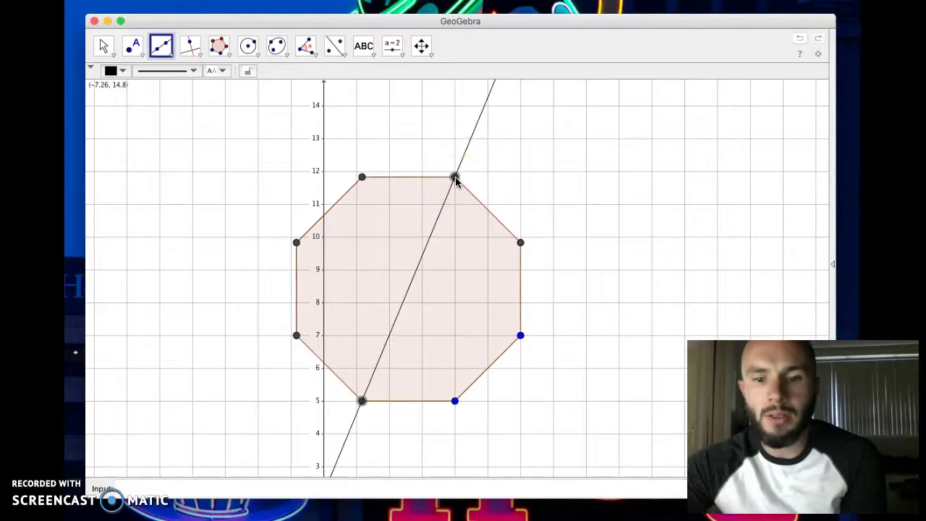
click(455, 178)
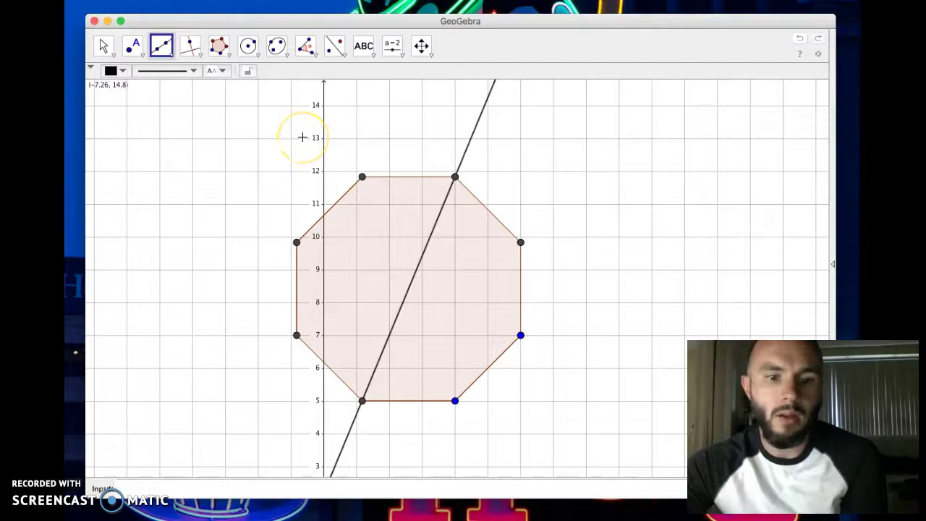
click(362, 177)
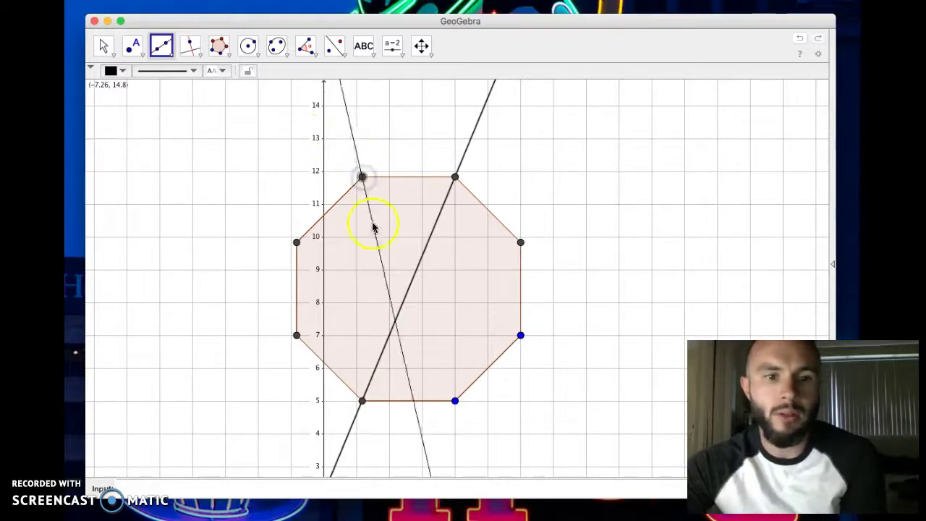
click(454, 400)
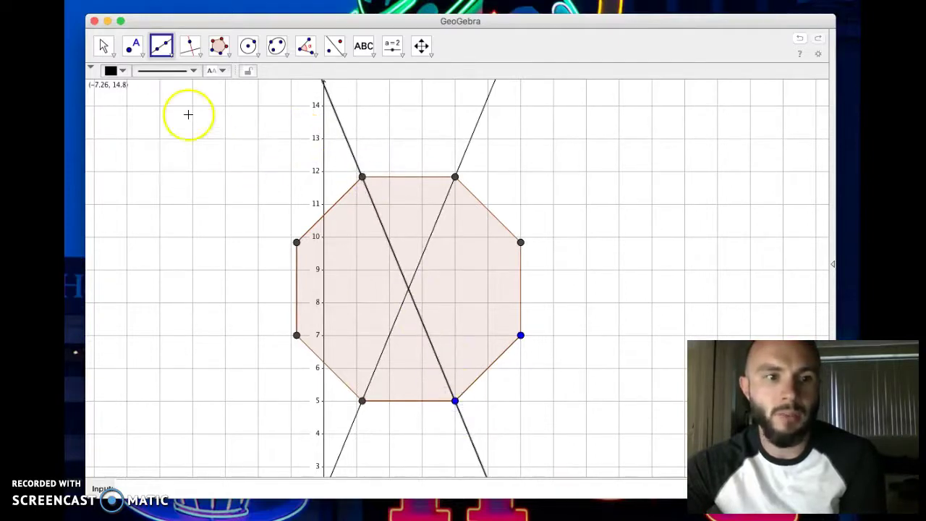
- Draw lines through the octagon's two remaining pairs of opposite vertices, so all four long diagonals are covered
click(159, 47)
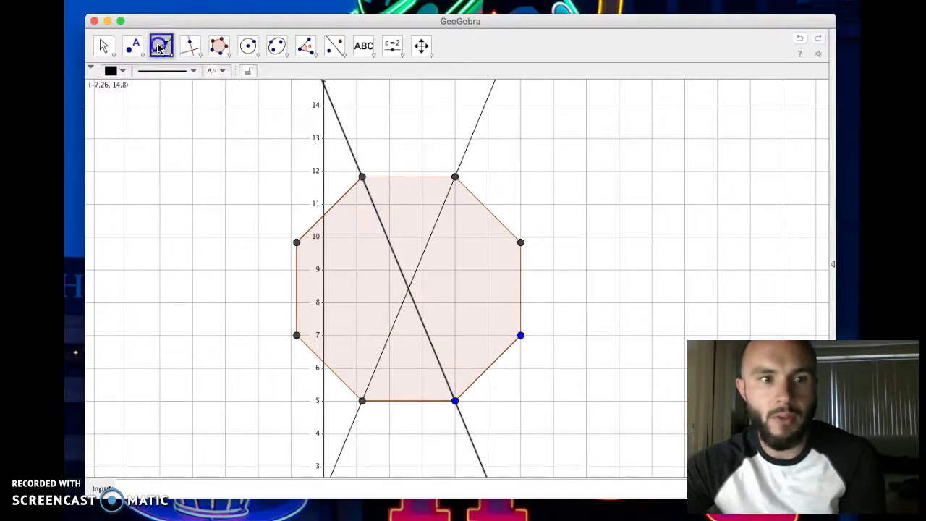
click(159, 48)
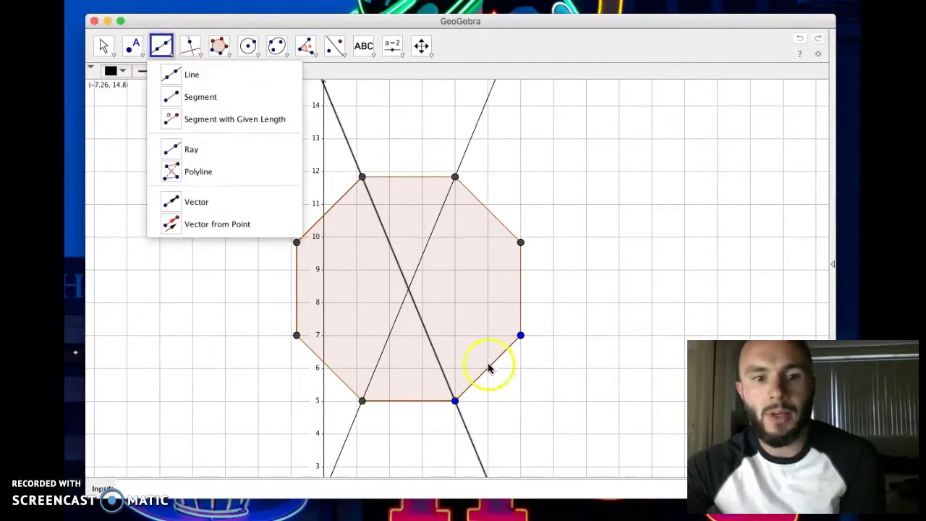
click(214, 75)
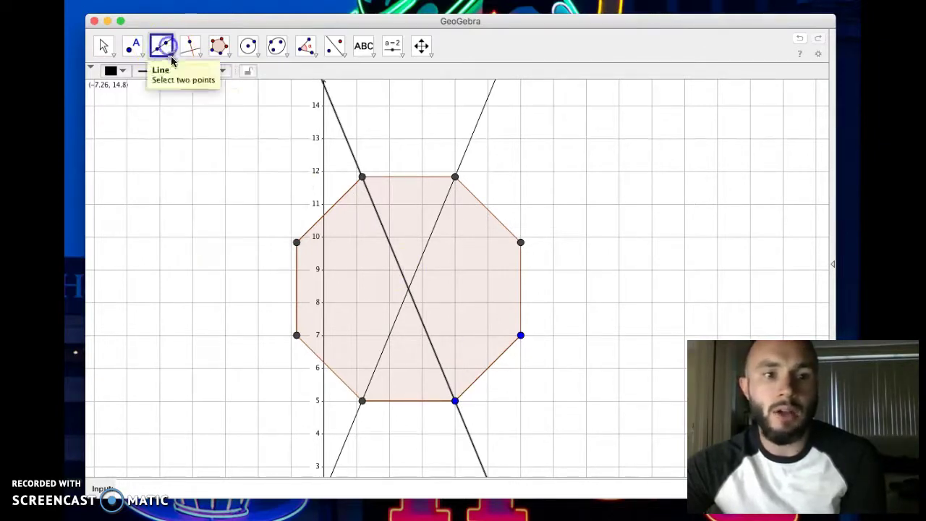
click(164, 51)
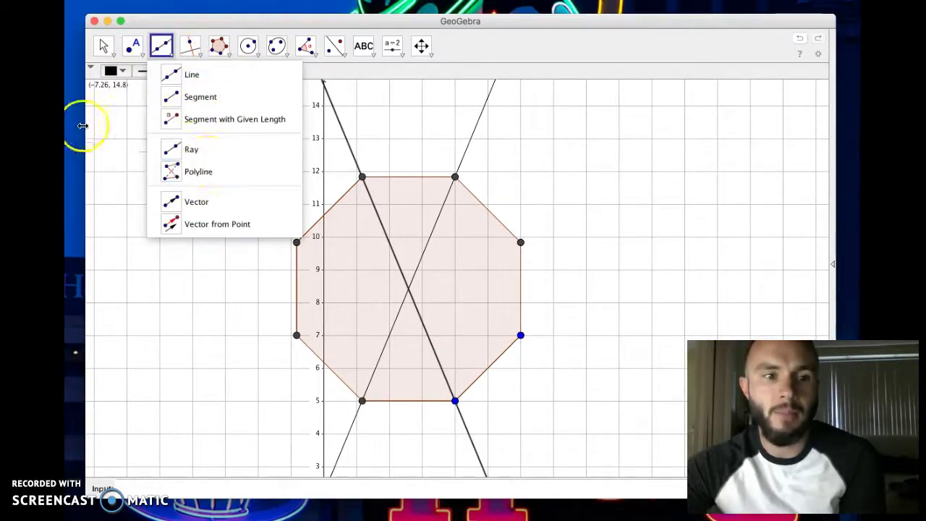
click(161, 45)
drag(296, 244, 521, 335)
click(521, 243)
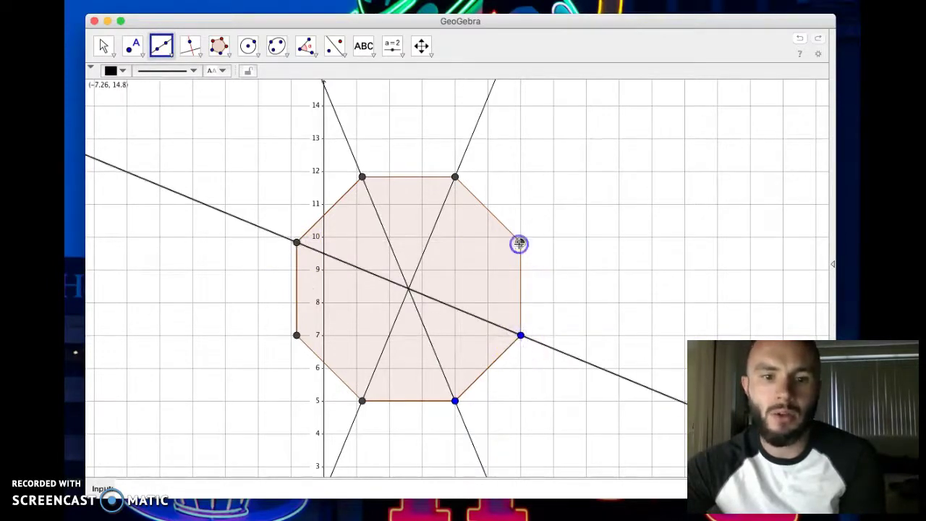
drag(390, 299, 297, 335)
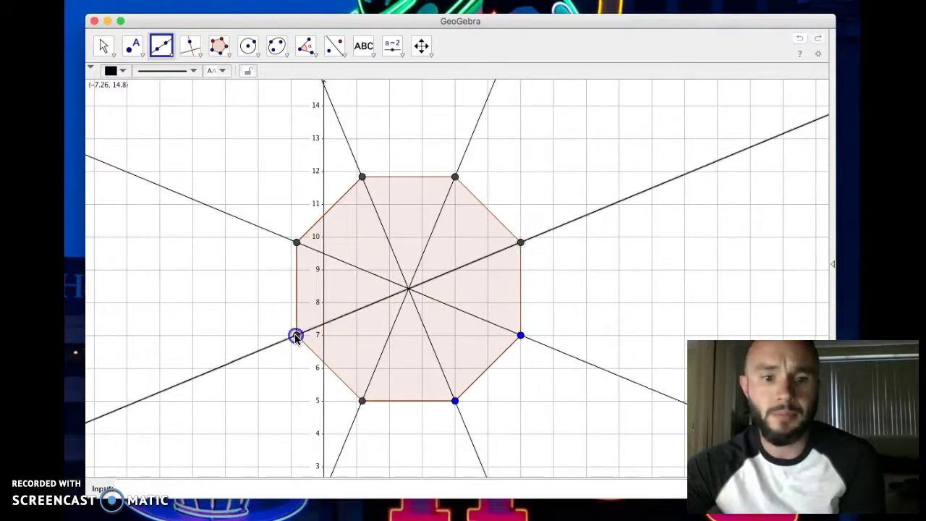
click(550, 376)
click(486, 340)
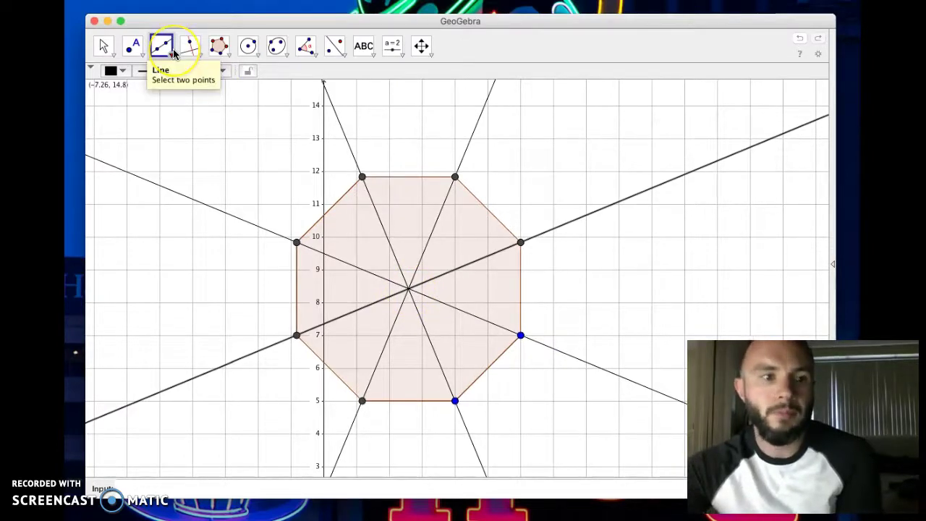
click(251, 130)
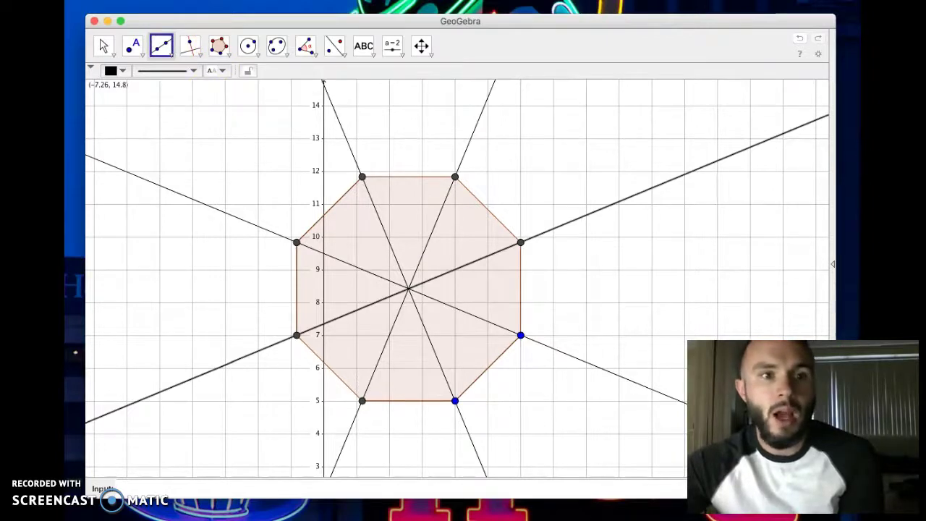
- Show the Algebra view and match its points A and B to the octagon's blue vertices
click(173, 0)
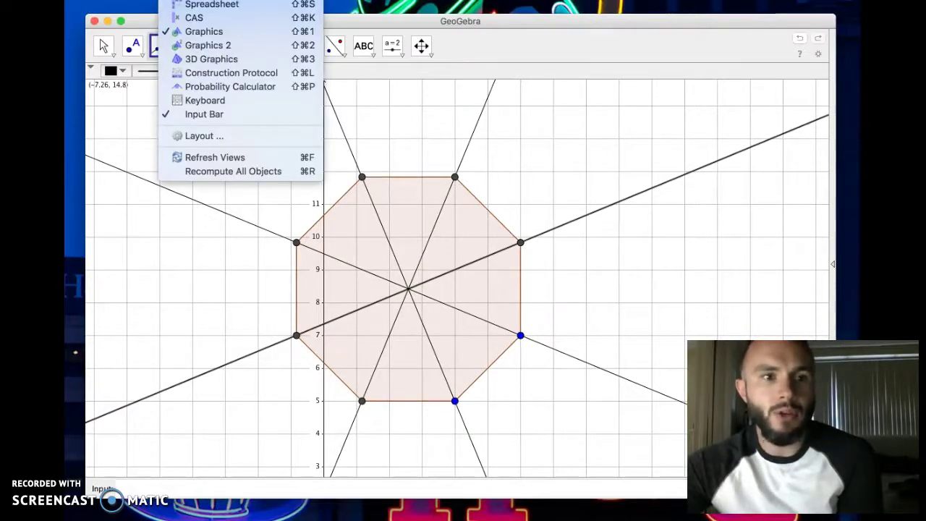
click(195, 0)
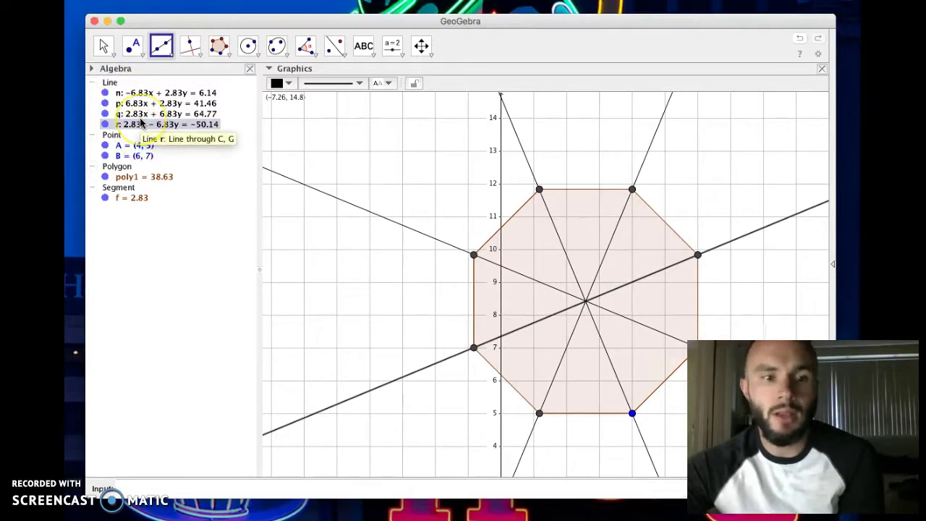
click(139, 146)
click(138, 156)
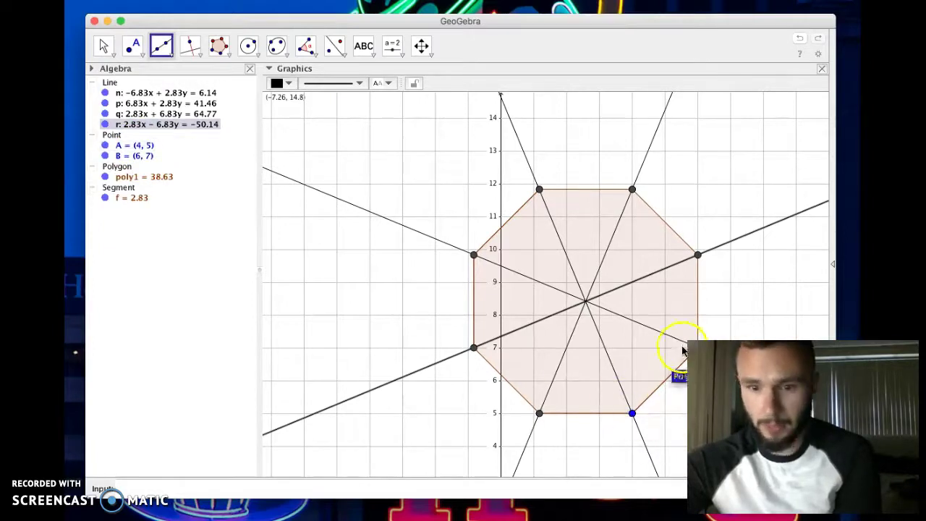
click(699, 343)
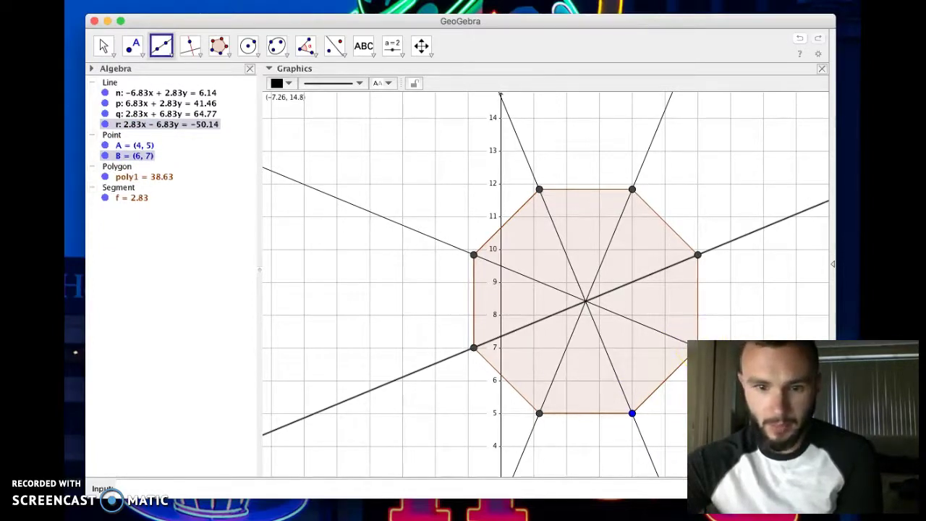
- Switch to the Move tool and compare the listed segment f, polygon poly1, points A and B, and line r with the graph
click(101, 44)
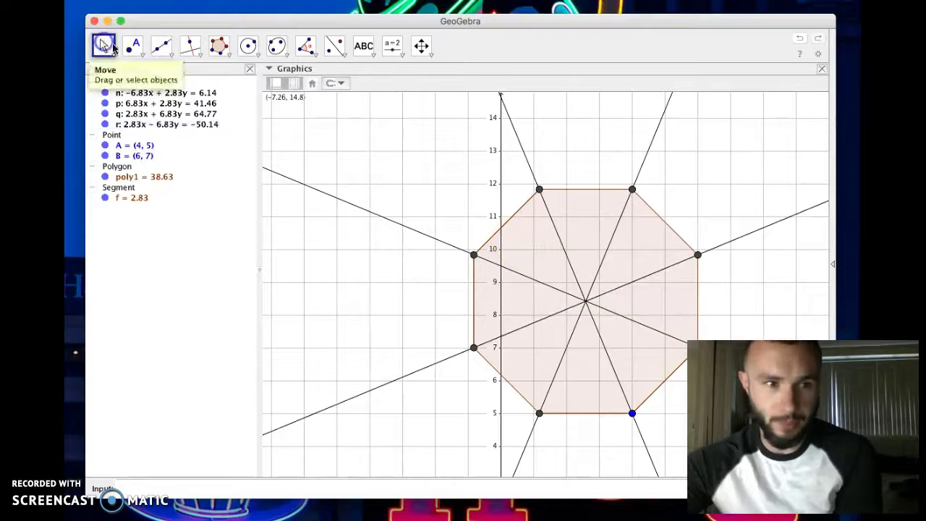
drag(413, 168, 279, 100)
click(131, 180)
click(138, 197)
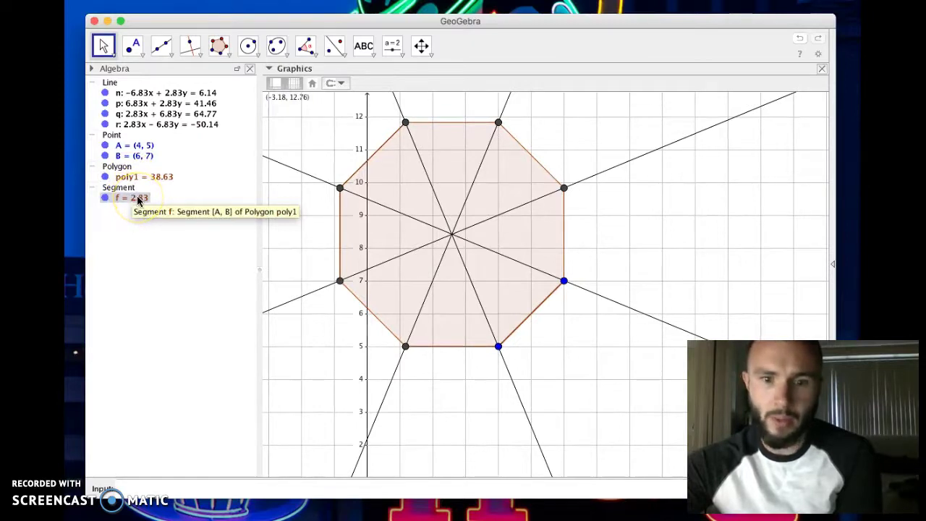
click(134, 176)
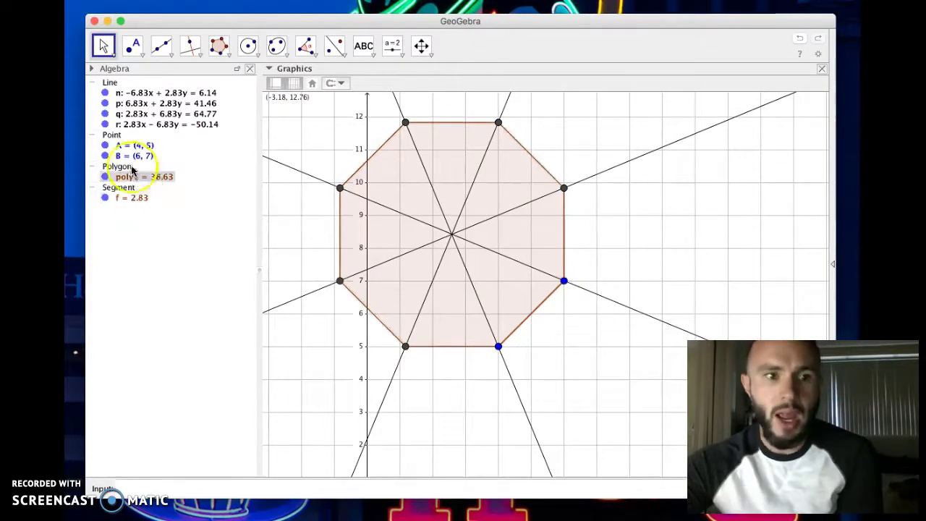
click(132, 157)
click(133, 176)
click(133, 156)
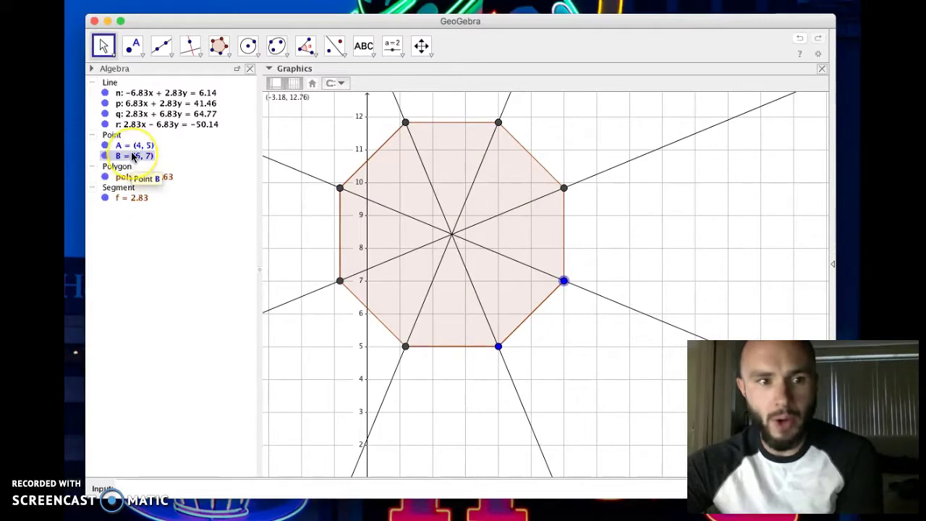
click(131, 147)
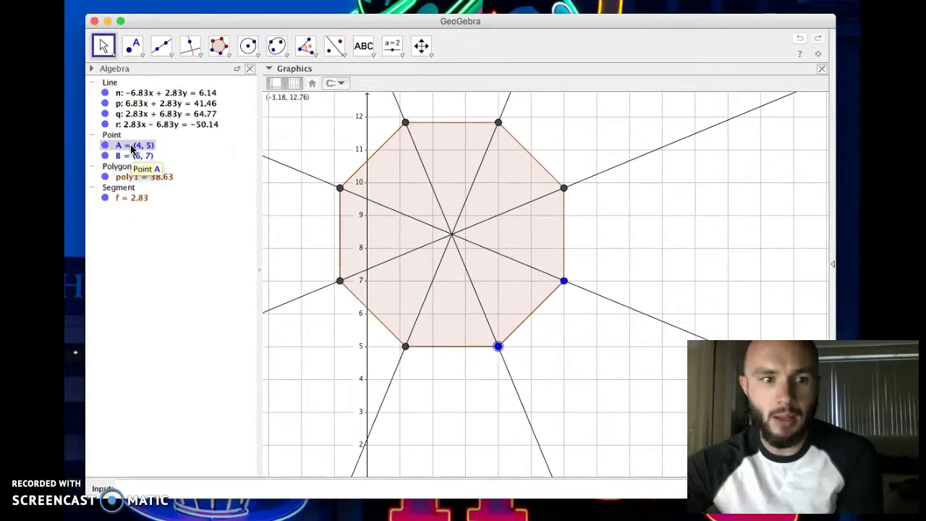
click(132, 126)
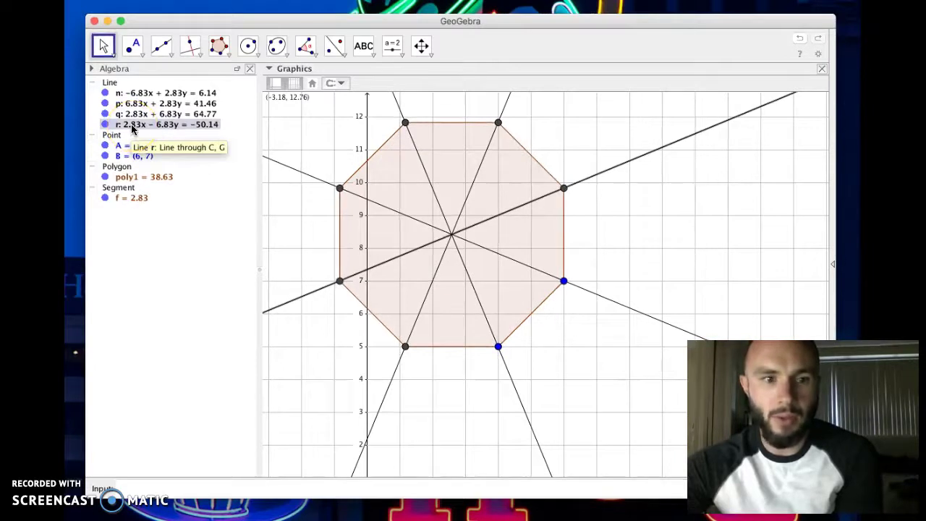
click(133, 147)
click(133, 124)
click(137, 147)
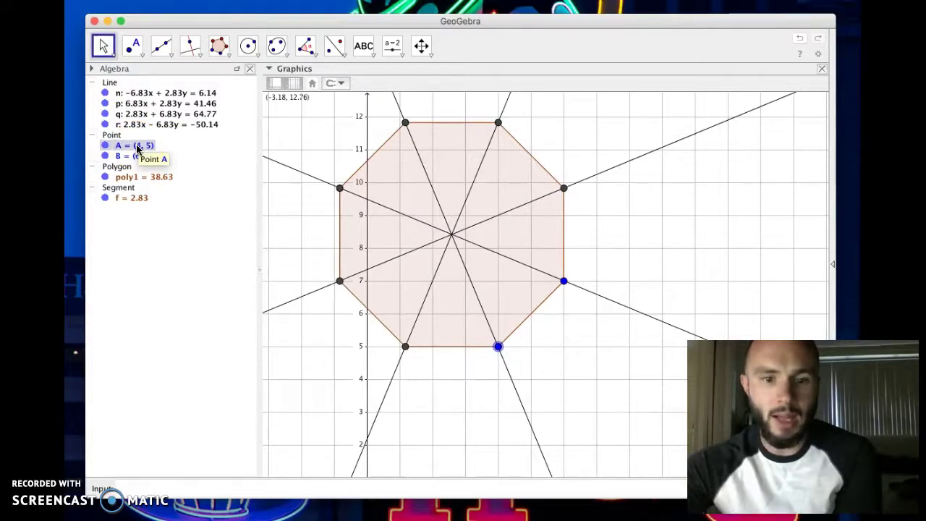
click(139, 157)
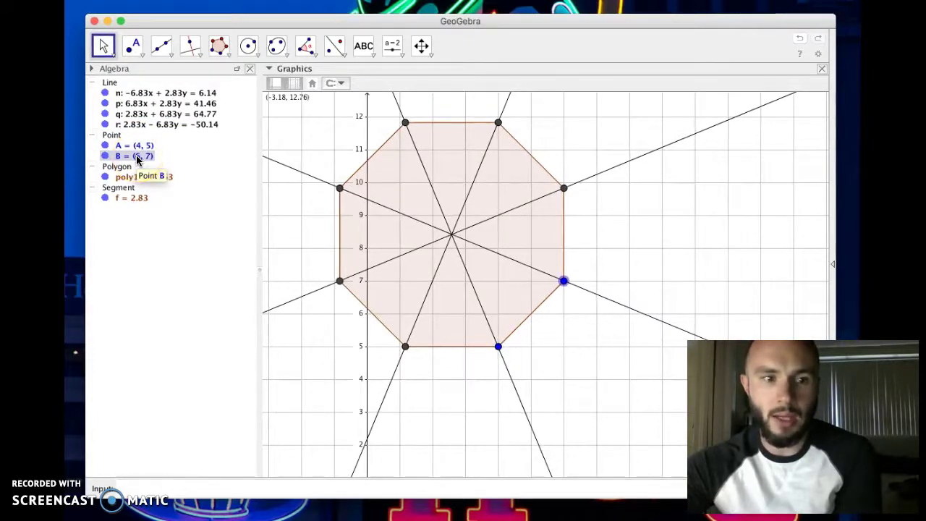
- Show the label of polygon poly1 on the graph and hide it again
click(131, 178)
right_click(131, 178)
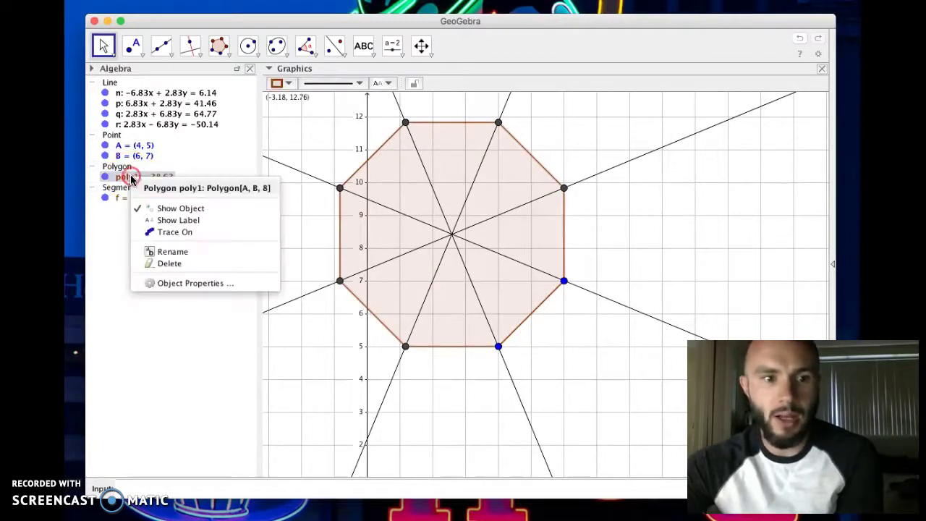
click(161, 223)
click(511, 224)
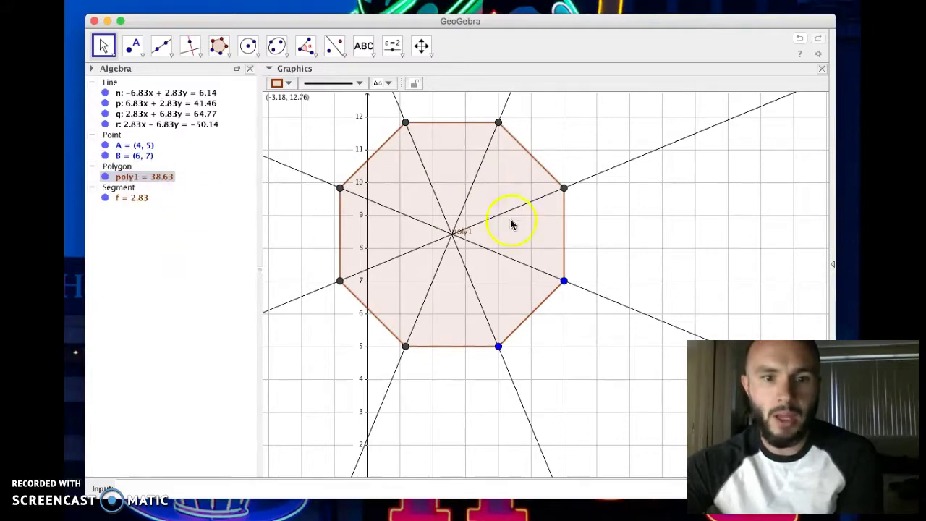
right_click(161, 181)
click(192, 233)
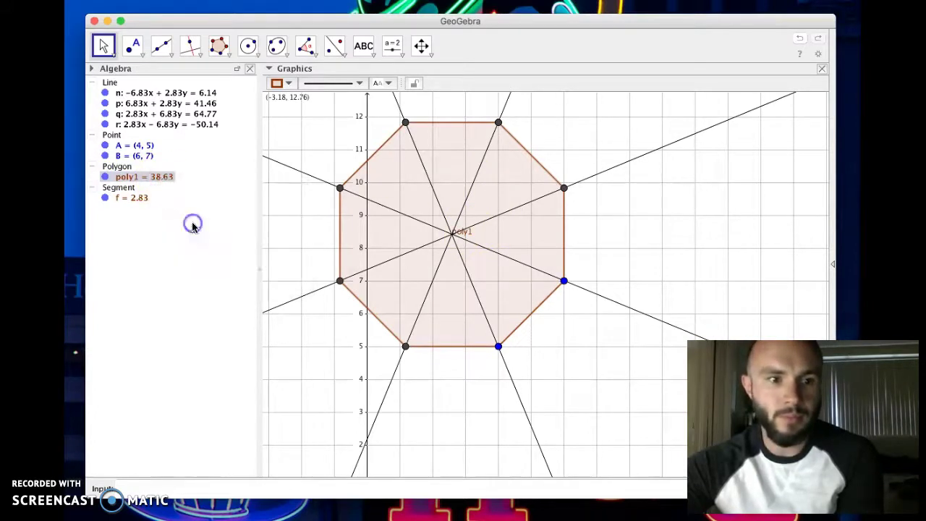
- Show the labels of points A and B on the octagon
right_click(133, 144)
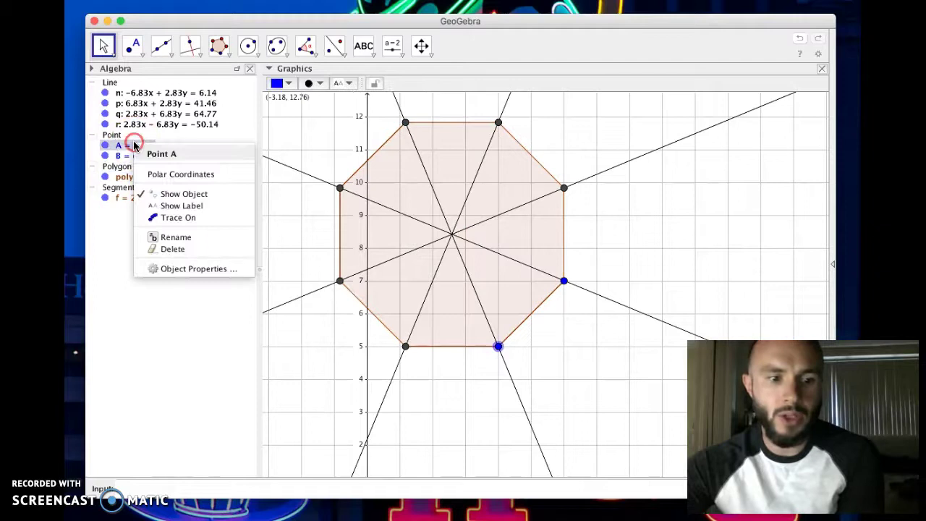
click(182, 206)
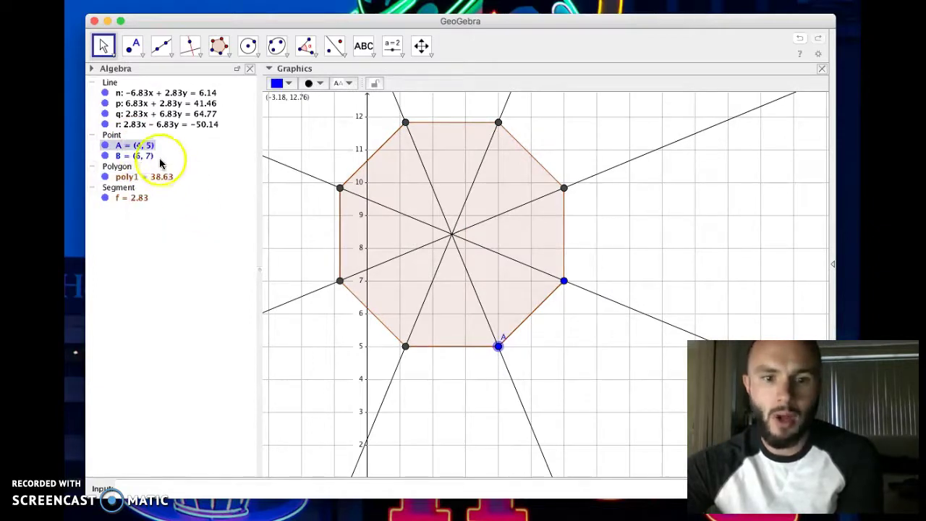
right_click(145, 156)
click(190, 222)
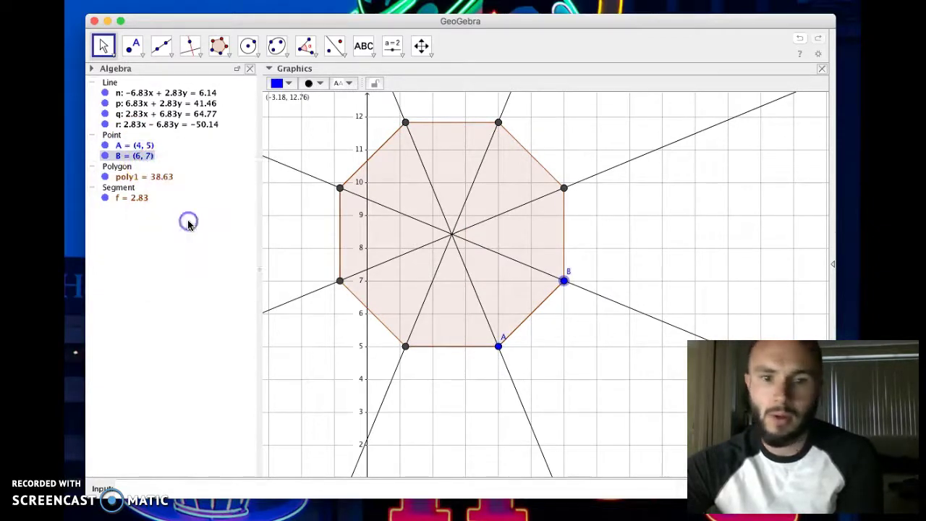
- Show the labels of the next three octagon vertices, C, D and E, counterclockwise from B
right_click(564, 190)
click(604, 243)
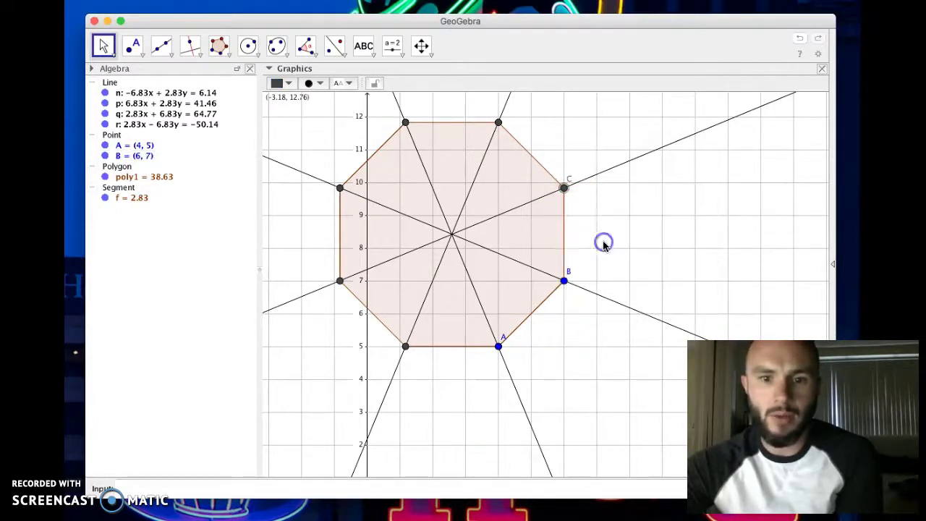
right_click(497, 122)
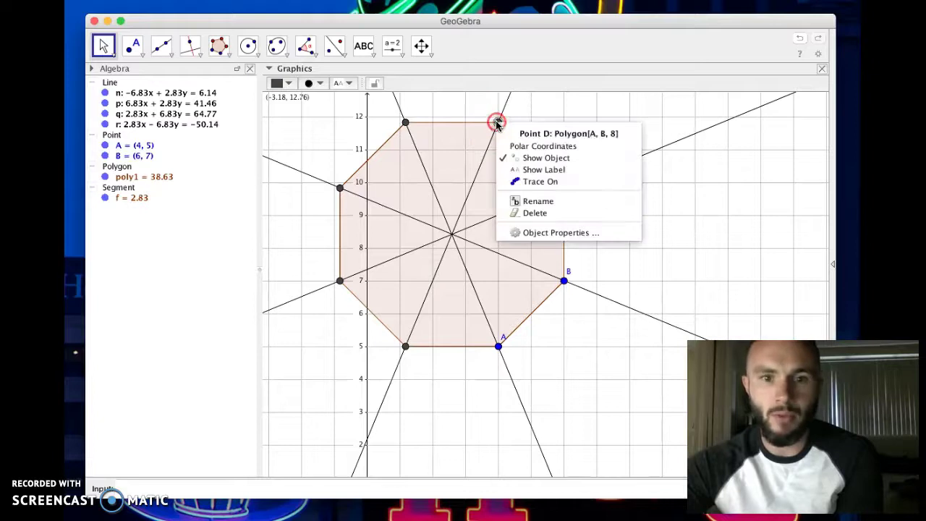
click(539, 170)
right_click(406, 123)
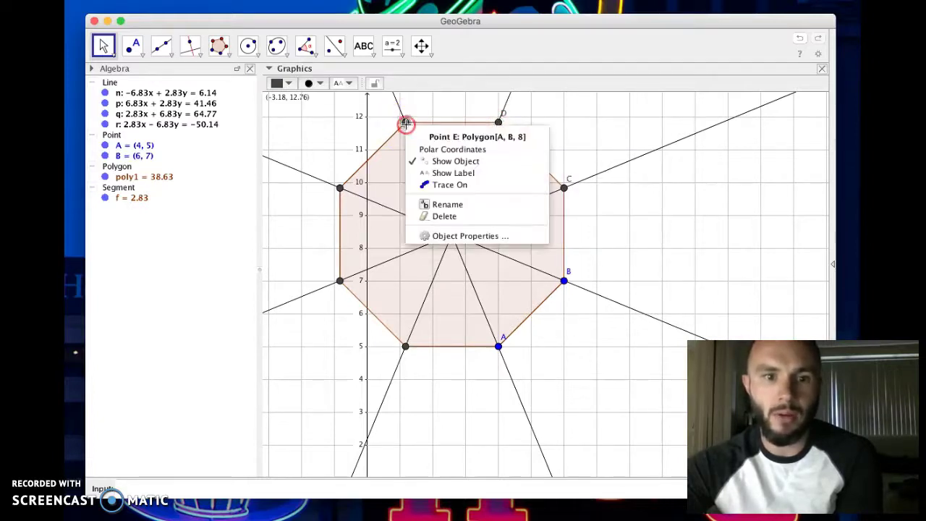
click(443, 172)
- Match the listed lines, especially n and r, to the diagonals drawn through the octagon
click(159, 105)
click(109, 92)
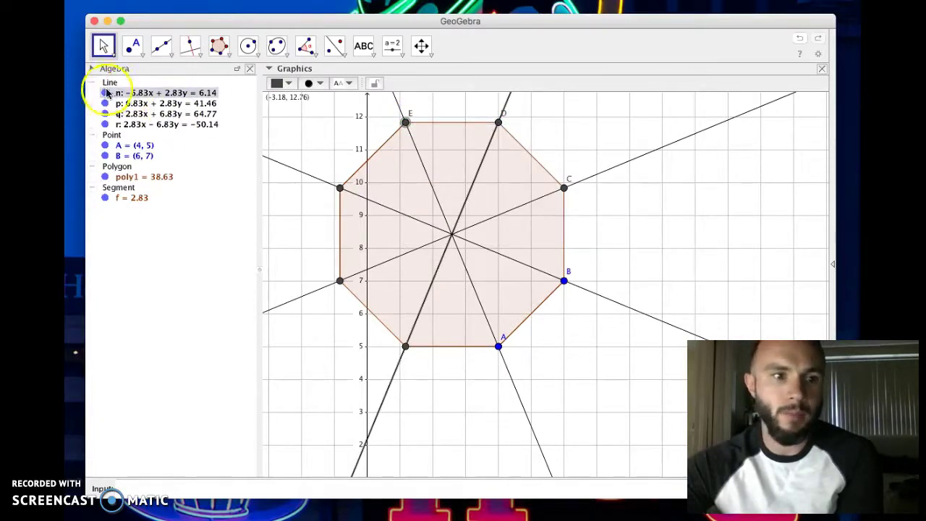
click(304, 207)
click(525, 188)
click(269, 146)
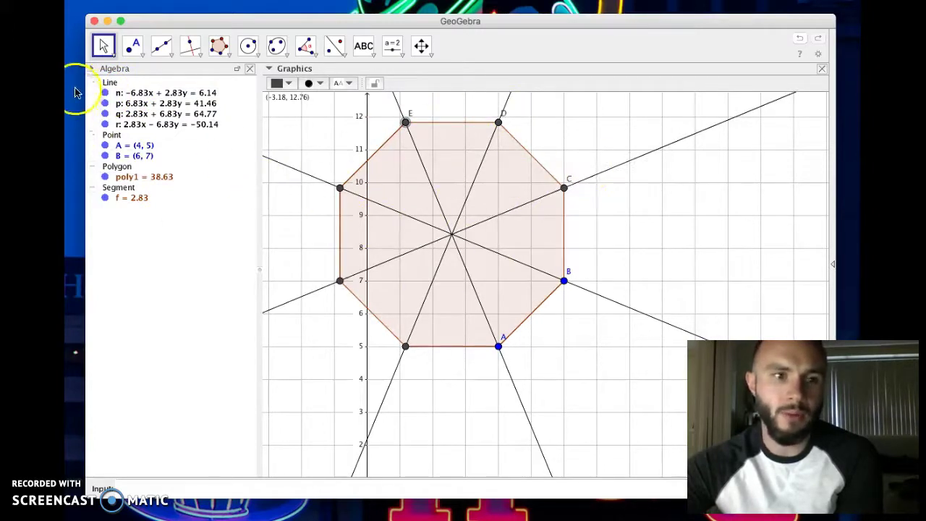
click(105, 94)
click(105, 124)
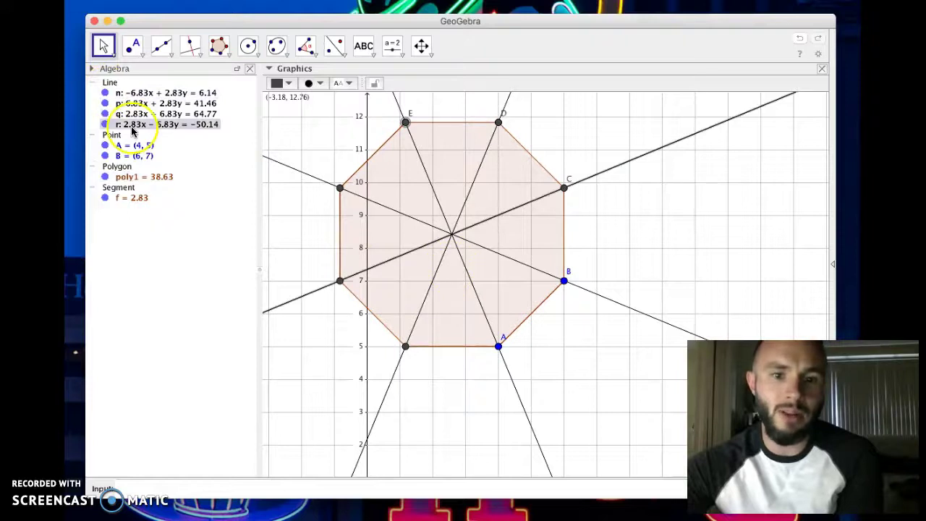
click(105, 94)
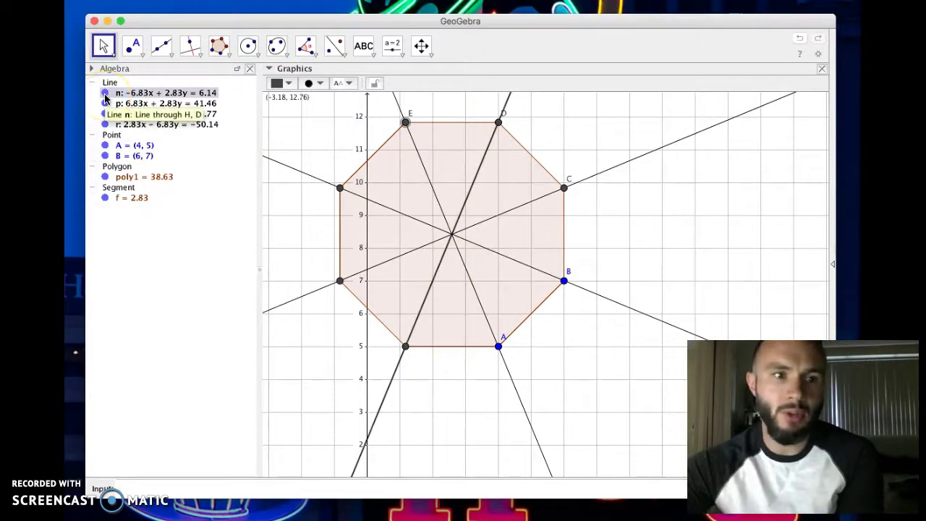
- Hide lines n and q, leaving only lines p and r visible across the octagon
click(105, 93)
click(105, 103)
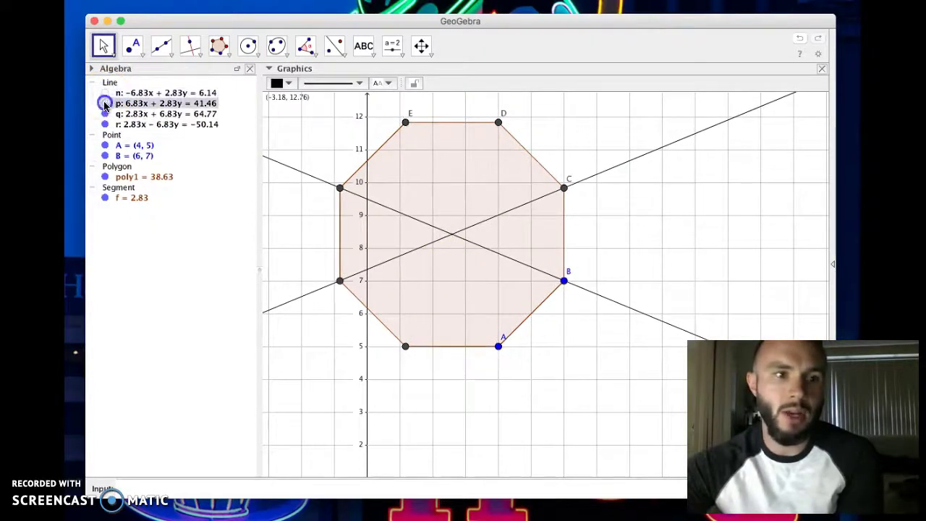
click(105, 113)
click(107, 124)
click(106, 103)
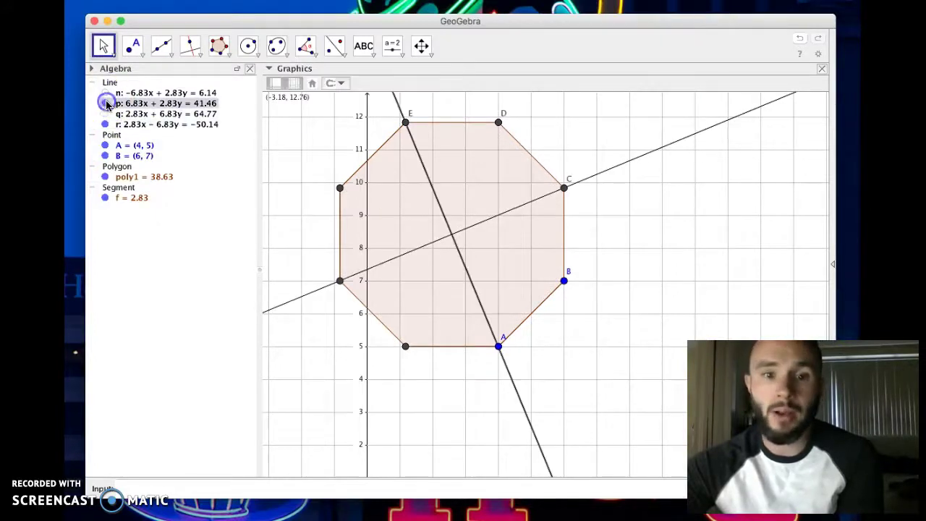
click(106, 104)
click(107, 104)
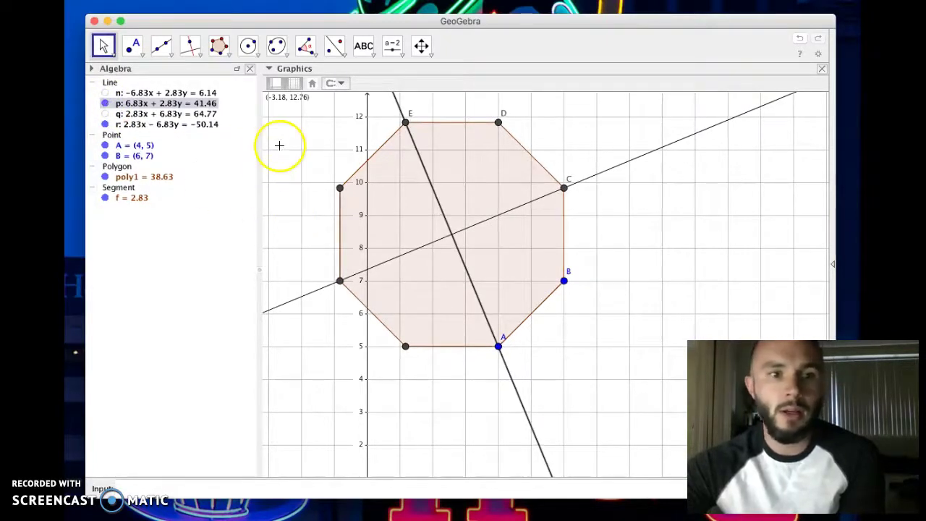
- Measure the angle between lines r and p with the Angle tool and move its label just below the angle mark
click(304, 48)
click(465, 231)
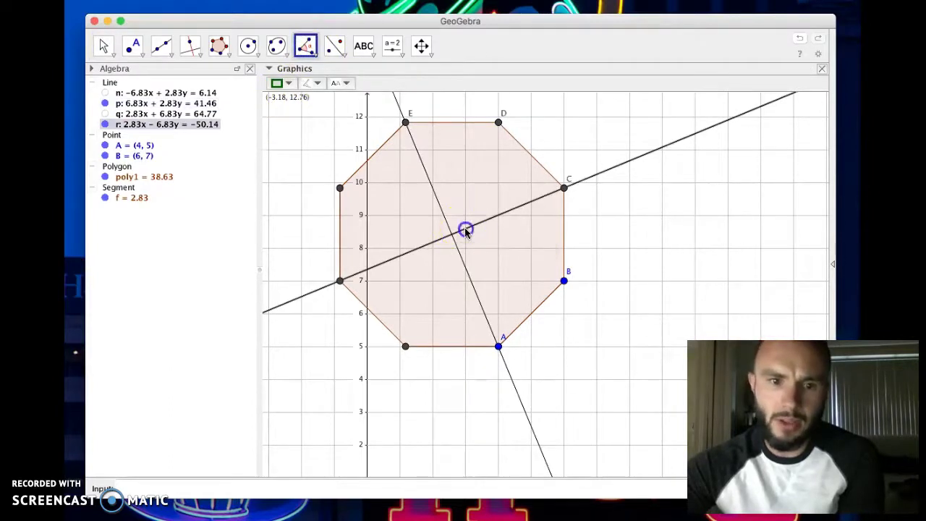
click(447, 226)
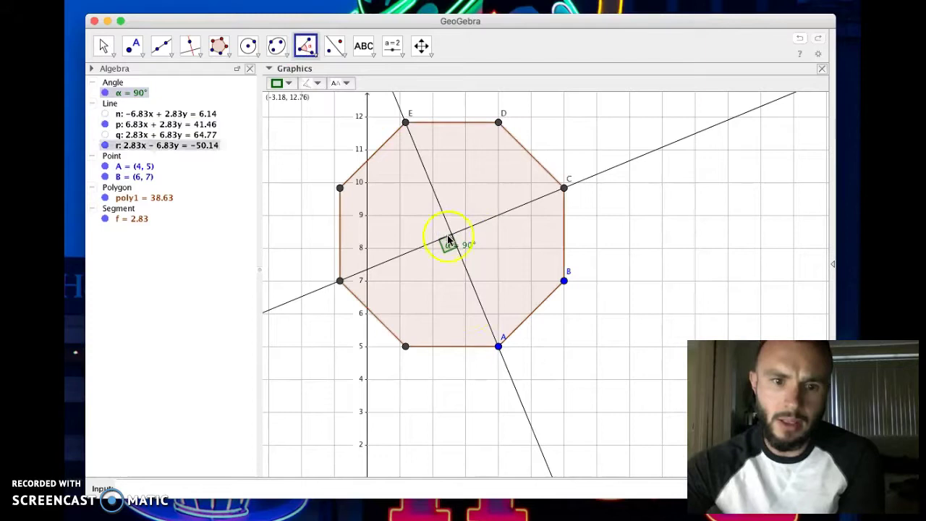
click(103, 48)
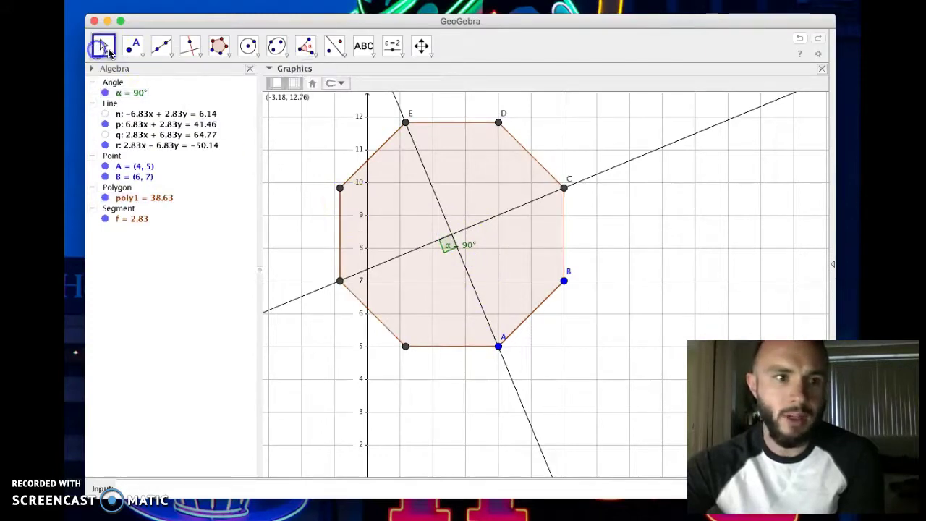
drag(466, 246, 441, 267)
click(109, 103)
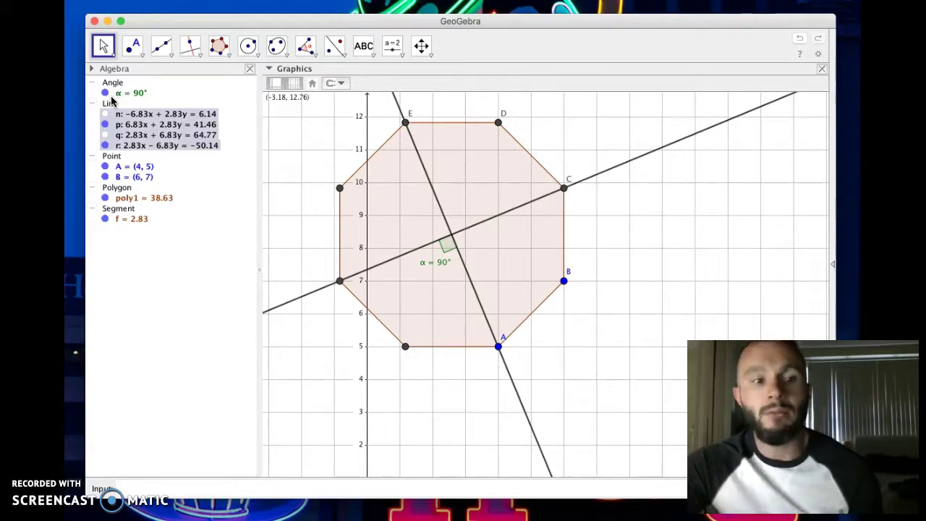
click(281, 253)
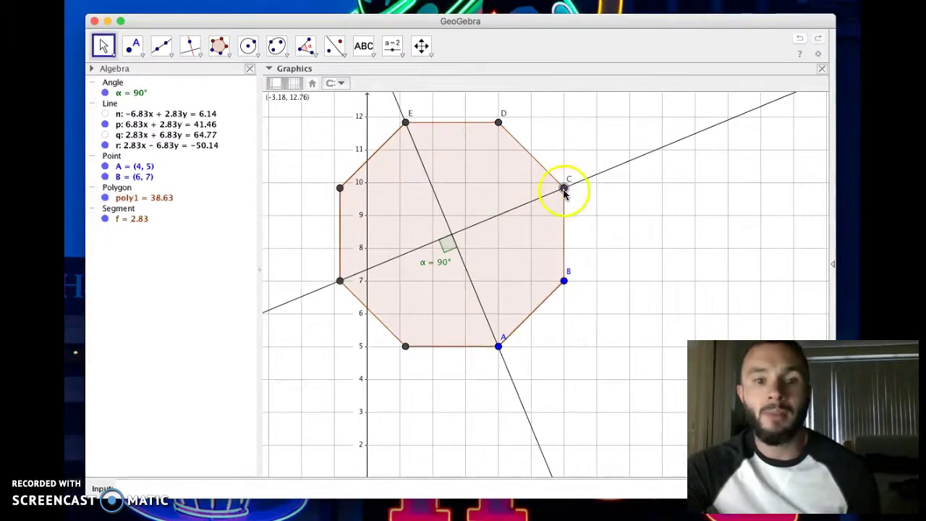
click(376, 316)
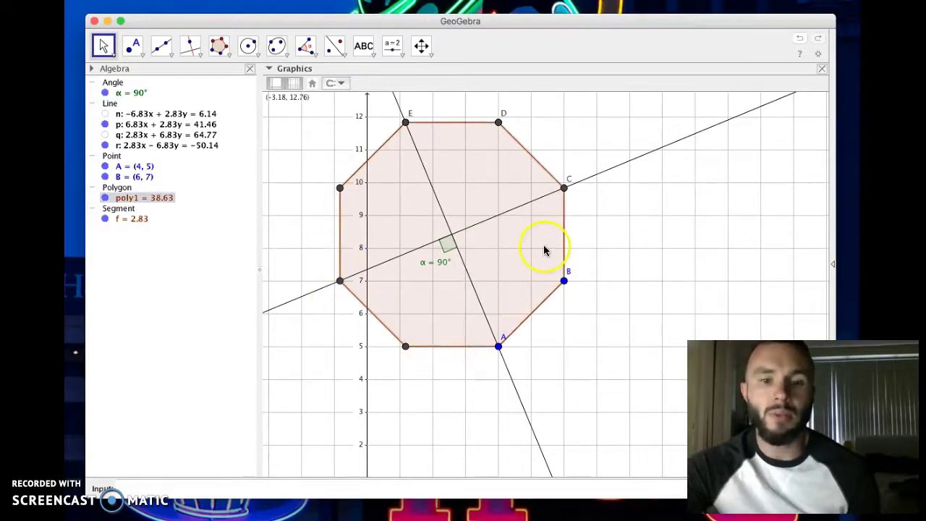
right_click(110, 94)
click(180, 298)
click(184, 225)
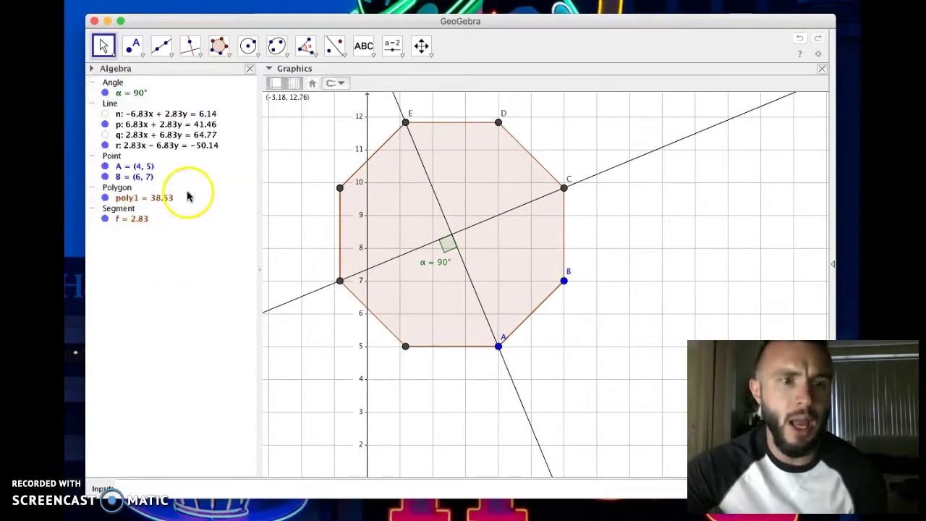
- Set up a new, enlarged GeoGebra window with the coordinate axes hidden
click(115, 0)
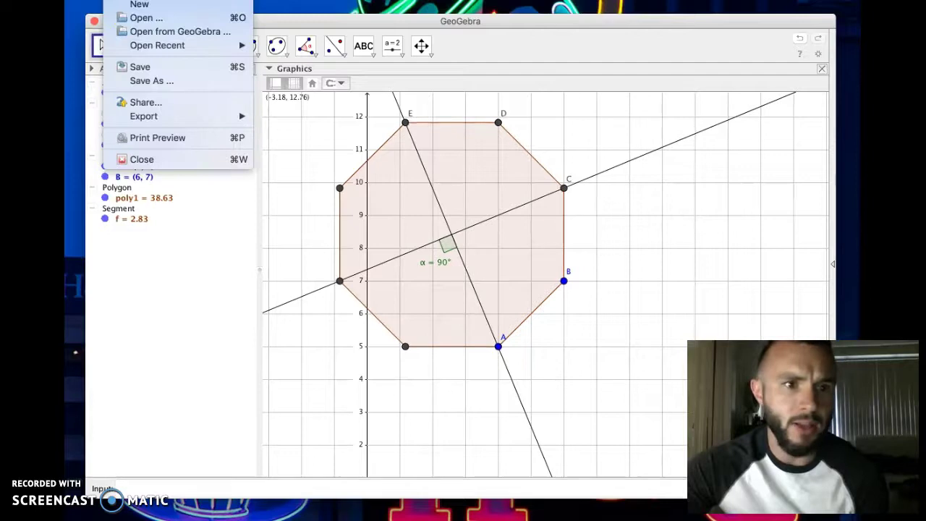
key(Escape)
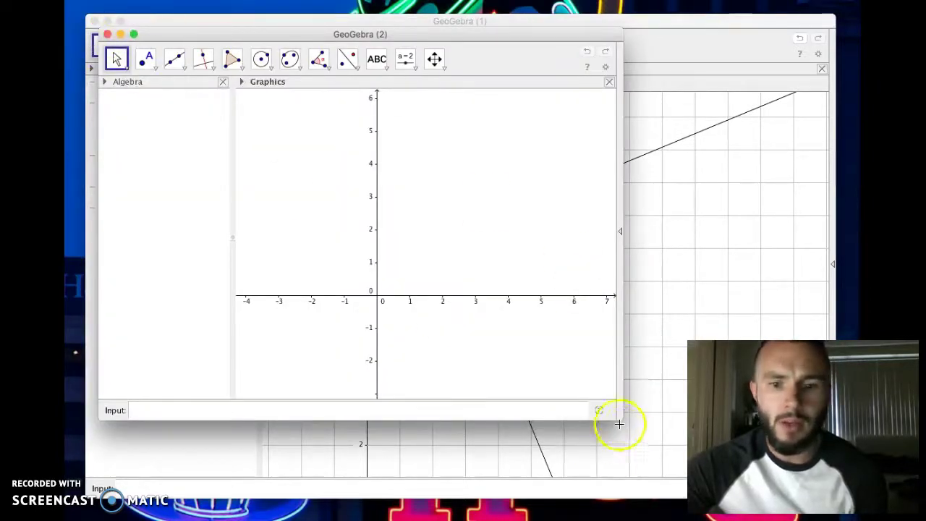
drag(616, 418, 744, 474)
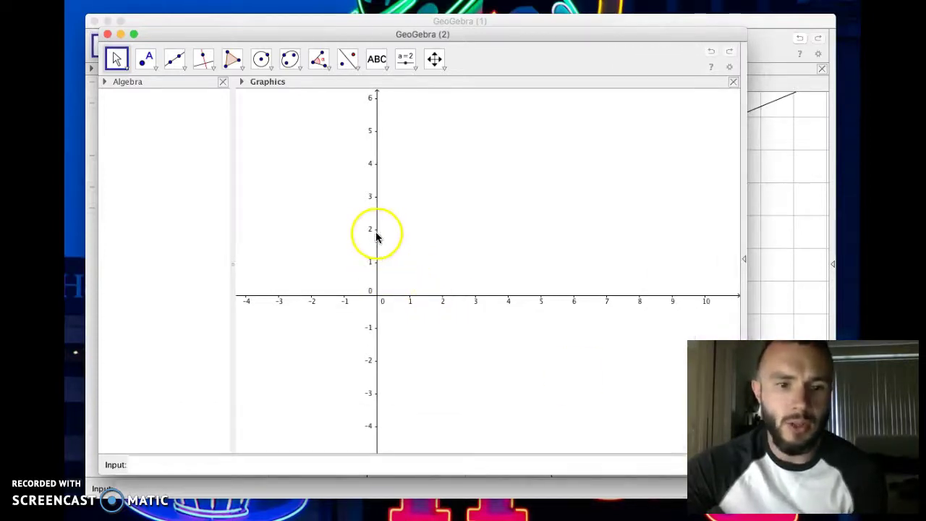
right_click(376, 235)
click(400, 263)
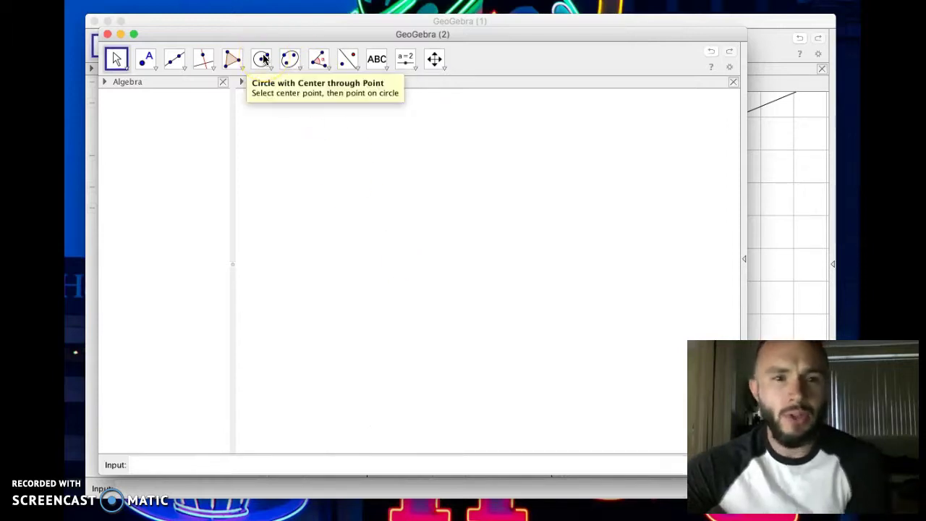
- Draw a circle with its centre at about (1.7, 1.1) through a point at about (4.76, 3.34)
click(262, 59)
click(264, 59)
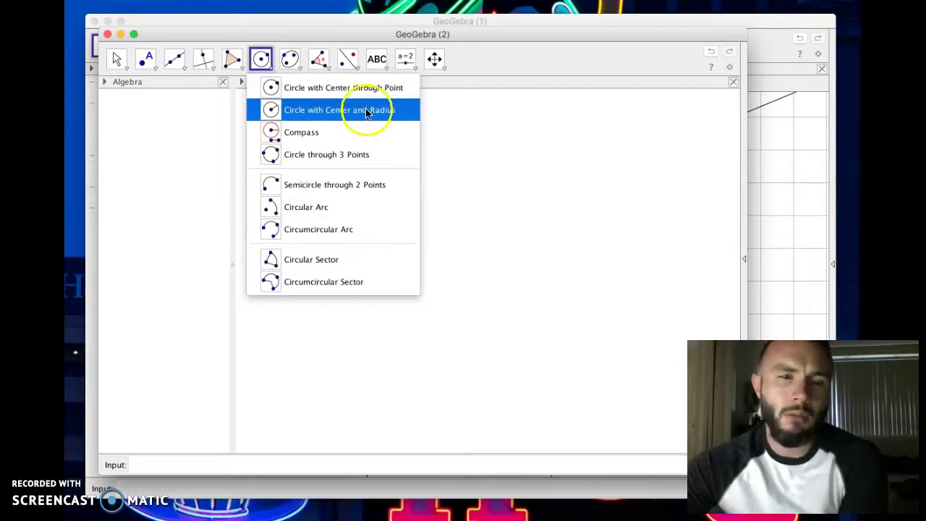
click(365, 88)
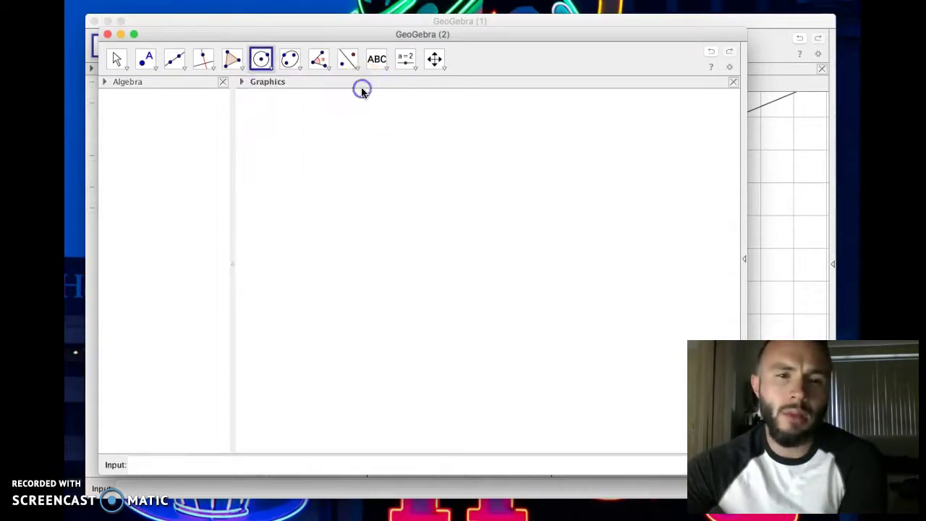
click(433, 258)
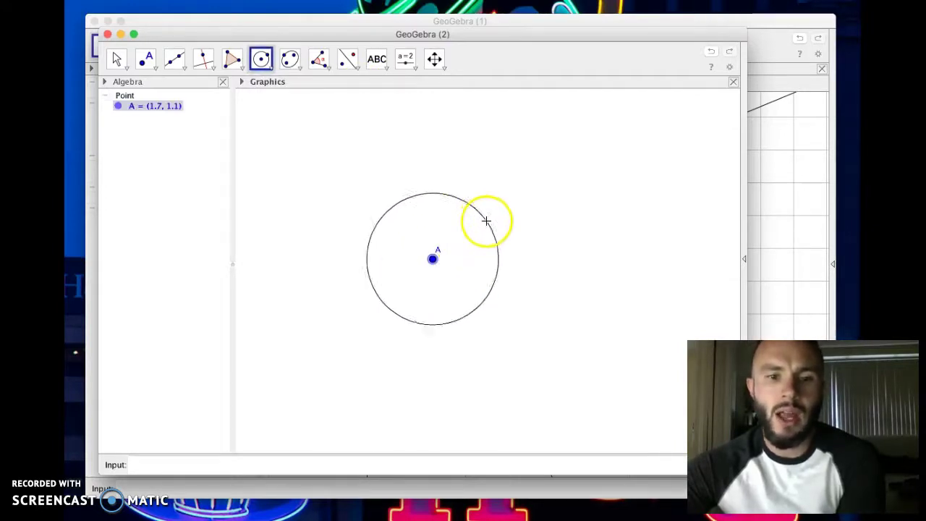
click(534, 186)
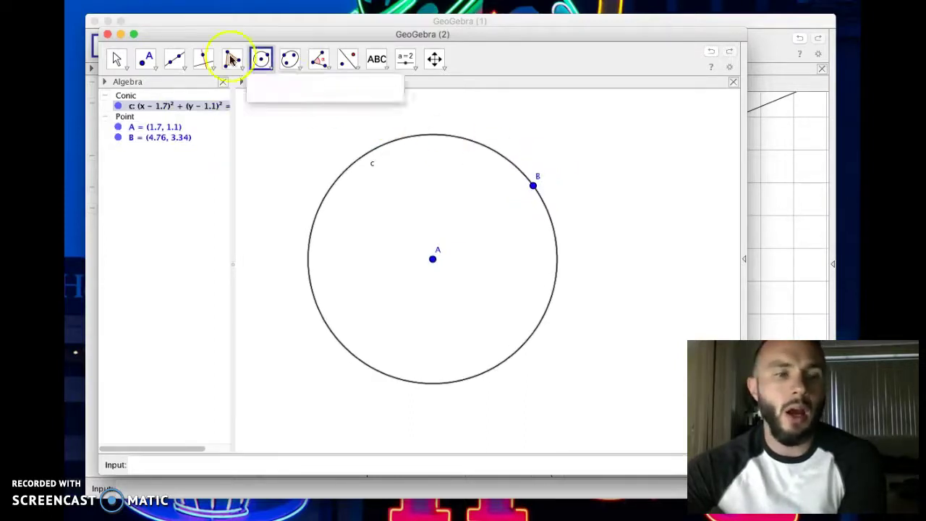
- Draw a radius segment from the circle's centre A to point B on the circumference
click(174, 60)
click(174, 60)
click(194, 106)
click(433, 258)
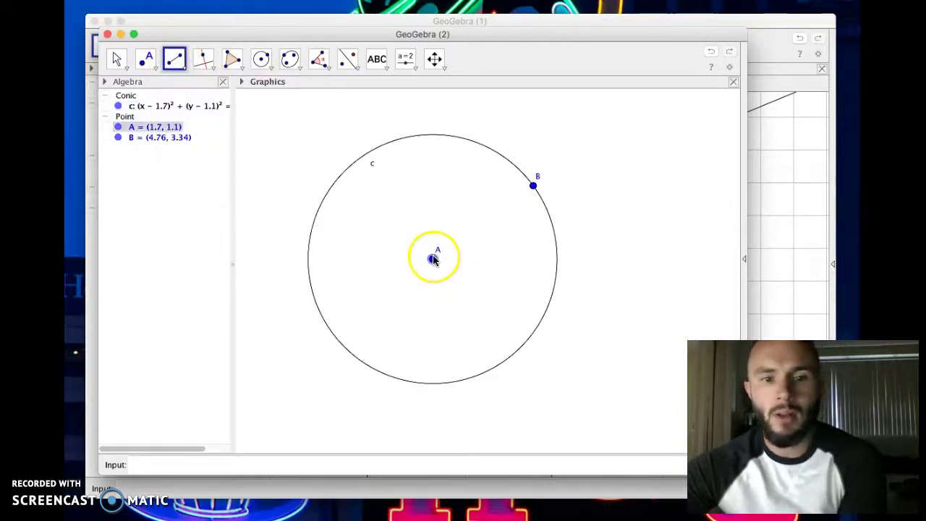
click(533, 185)
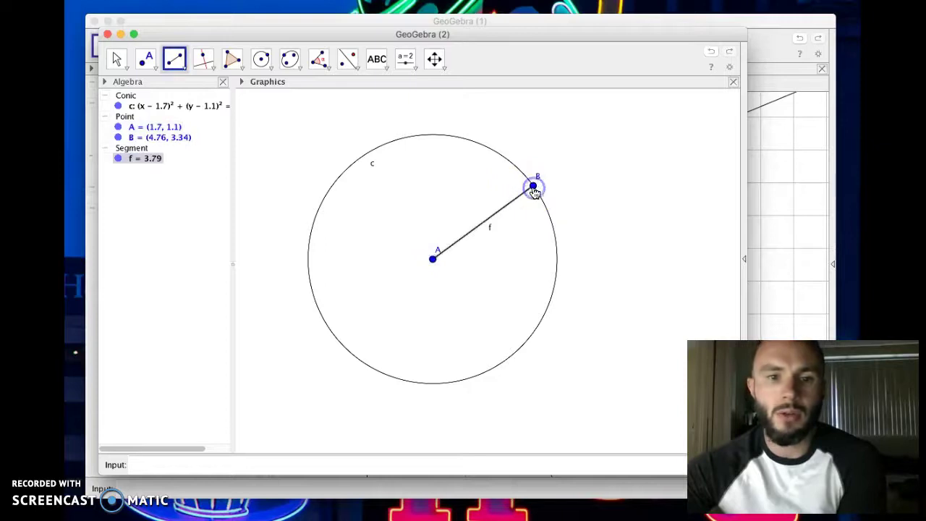
- Place a point on the circle's upper-left arc at about (-0.82, 3.94)
click(148, 66)
click(151, 70)
mouse_move(175, 60)
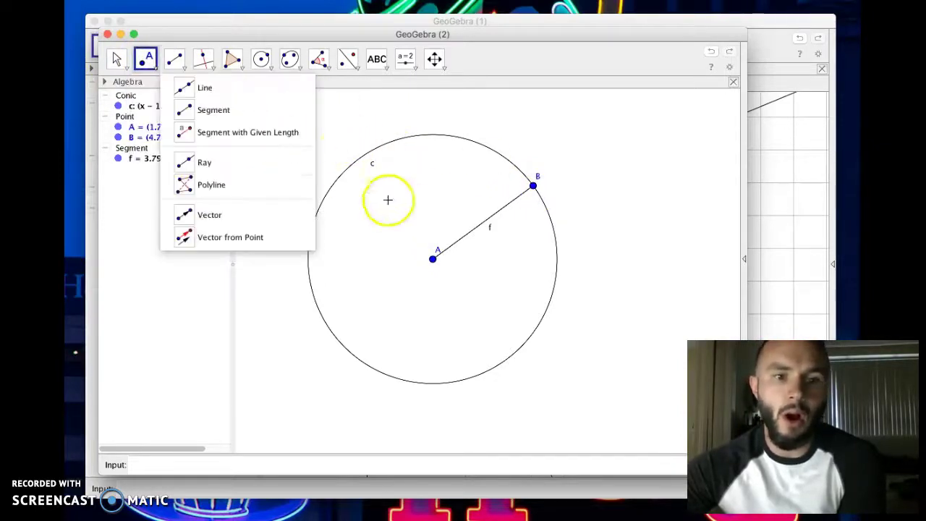
click(349, 167)
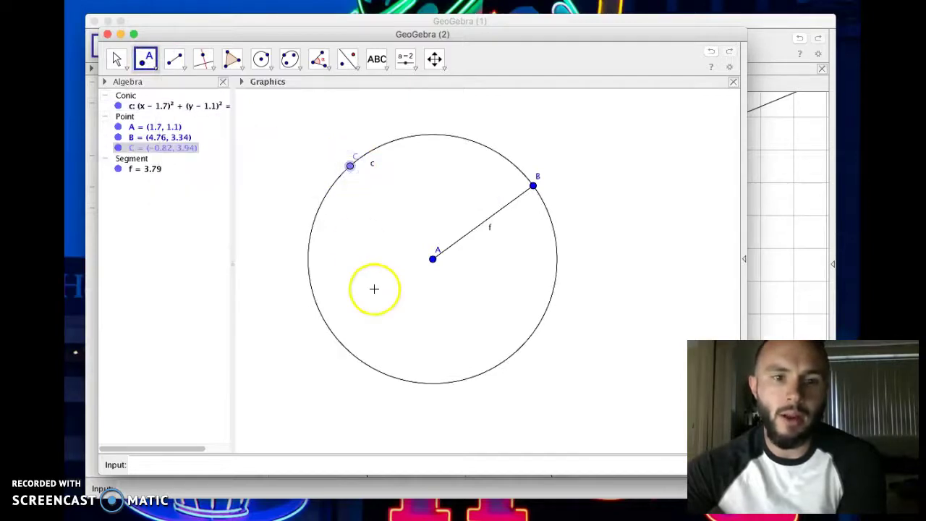
- Draw a second radius segment from point C on the circle to the centre A
click(179, 65)
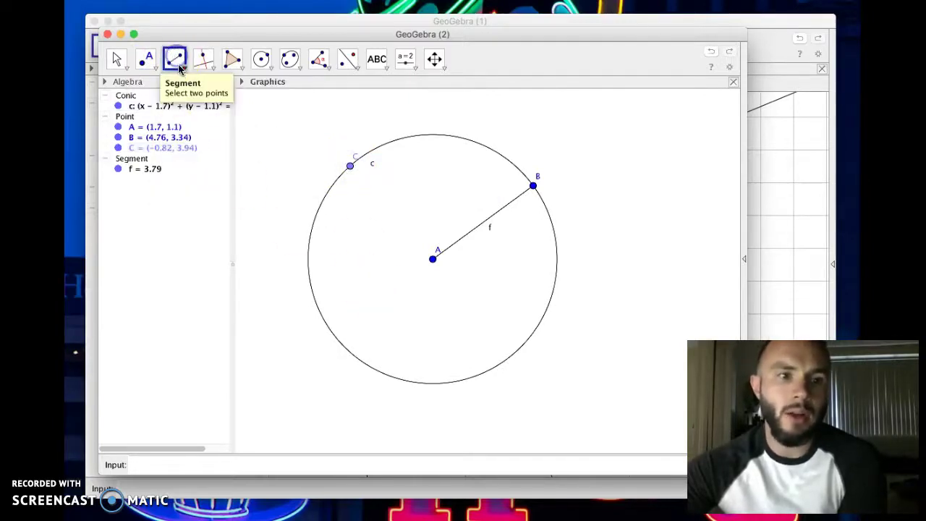
click(183, 70)
click(206, 107)
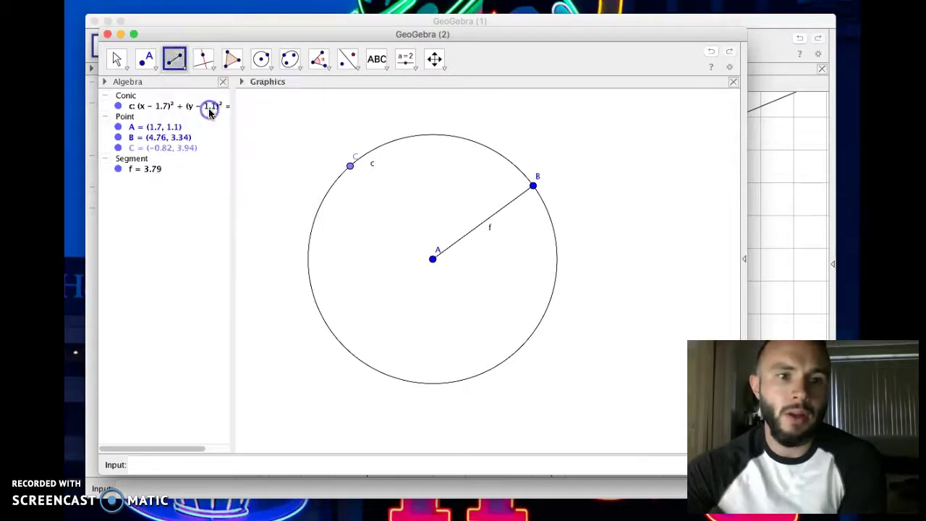
click(349, 167)
click(432, 258)
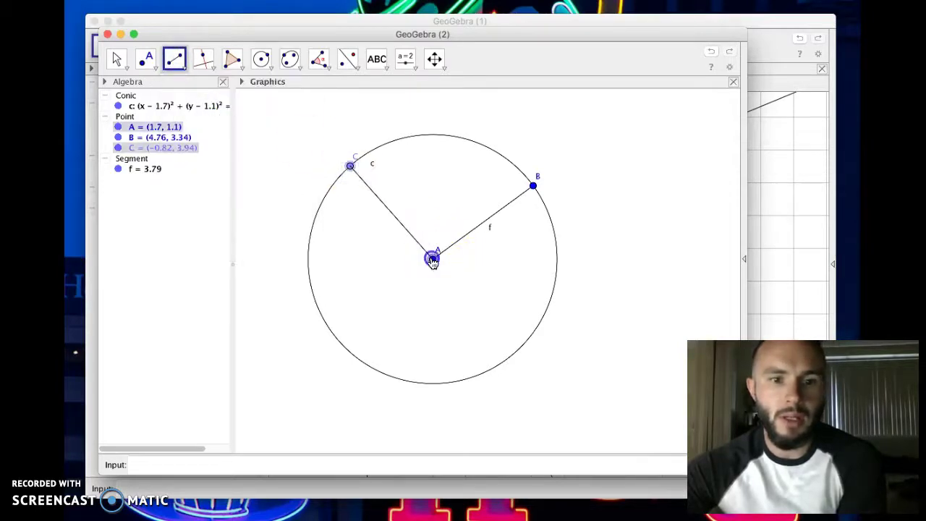
- Hide the label of circle c
click(155, 138)
click(137, 105)
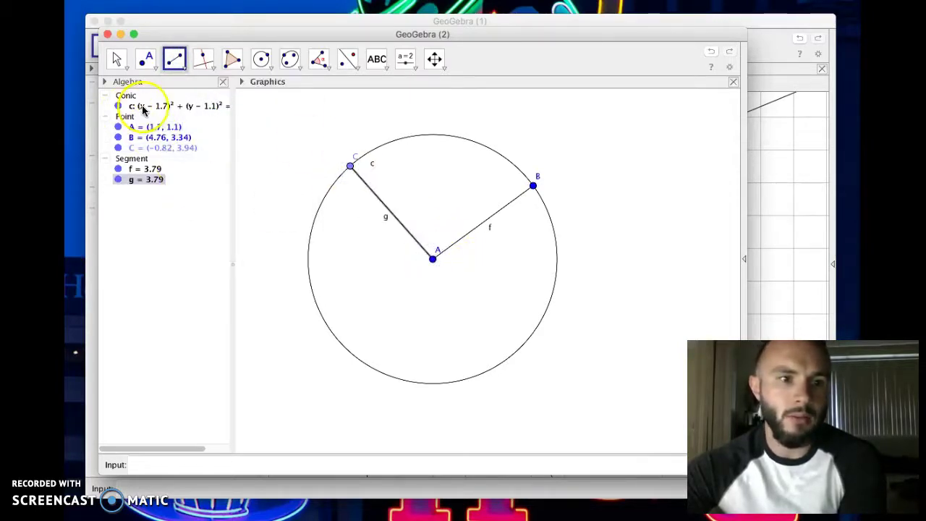
right_click(144, 106)
click(189, 170)
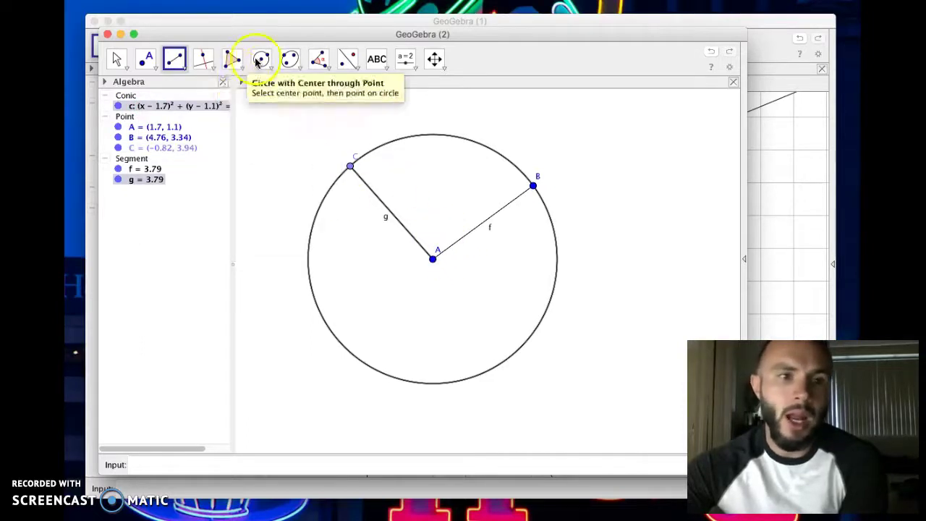
- Measure the angle at centre A between radii AB and AC, and place its label just above the vertex
click(319, 61)
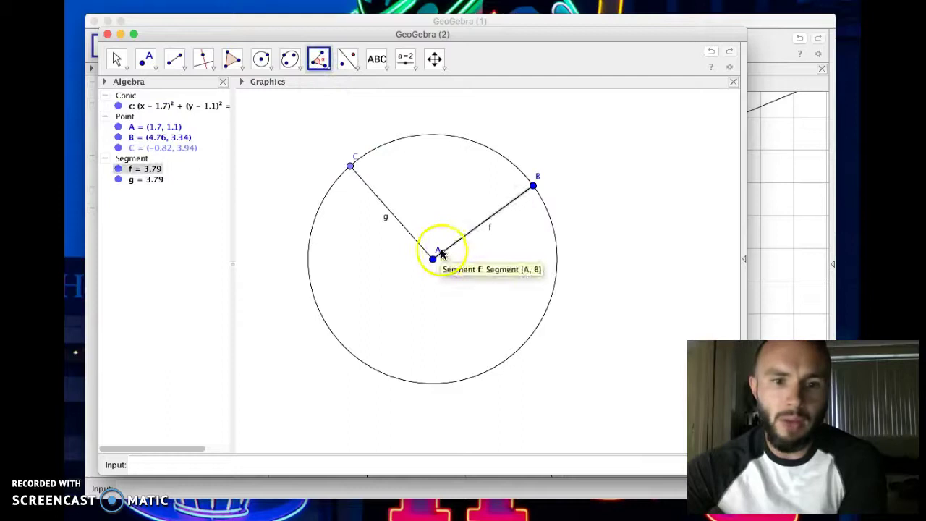
click(420, 244)
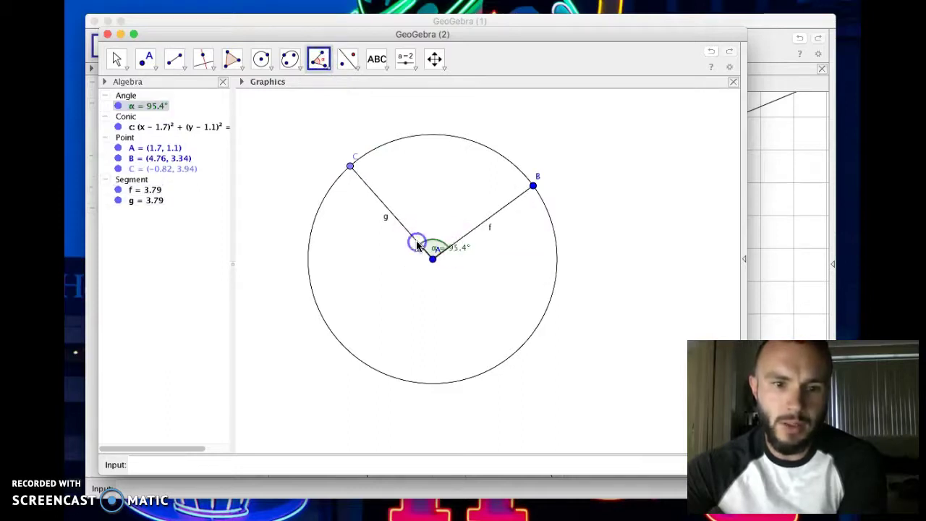
click(117, 59)
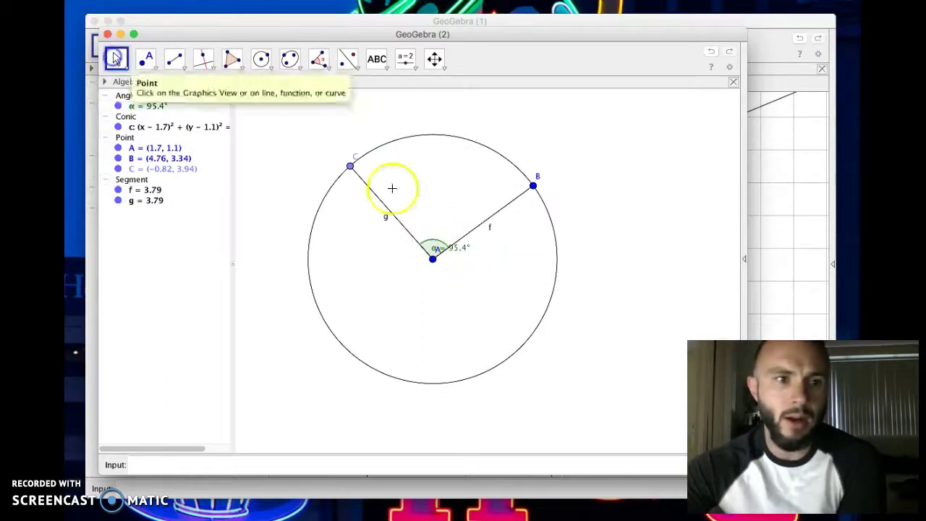
drag(456, 251, 444, 231)
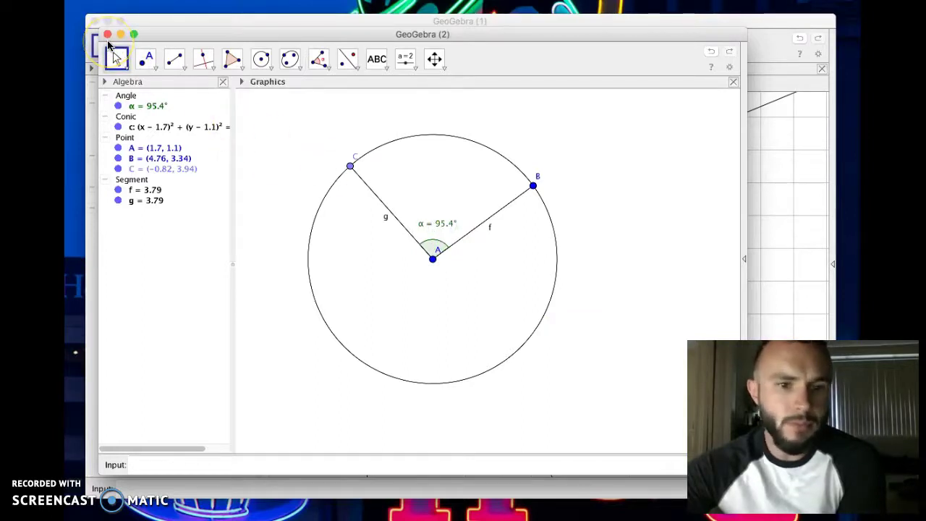
- Place a point on the circle's lower arc at about (0.51, -2.5)
click(144, 57)
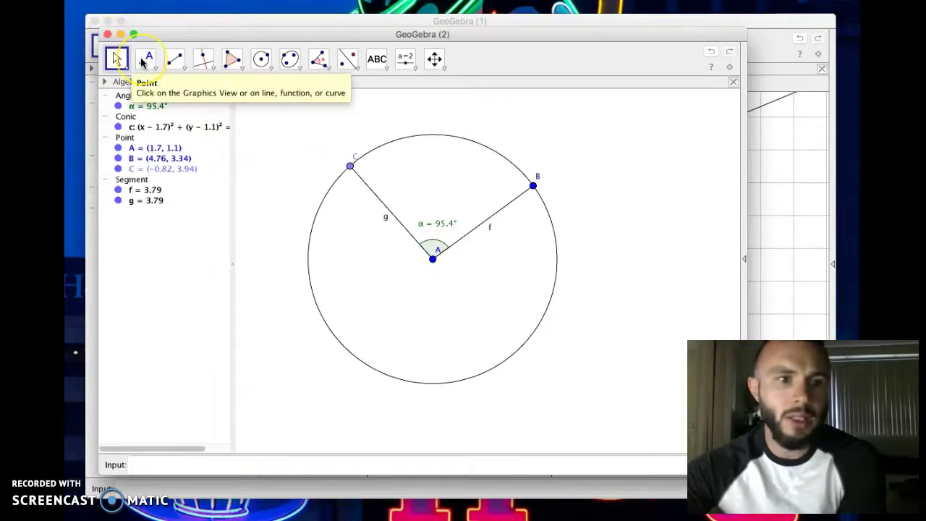
click(143, 61)
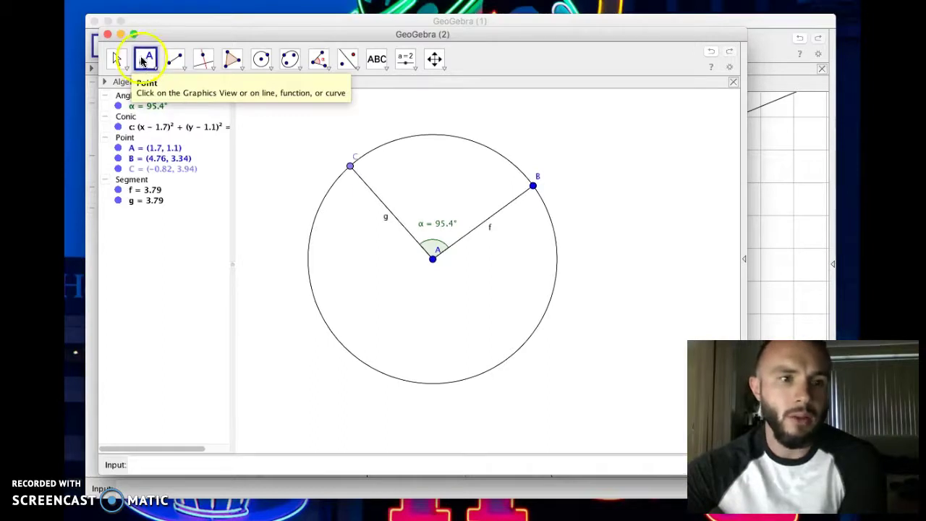
click(393, 379)
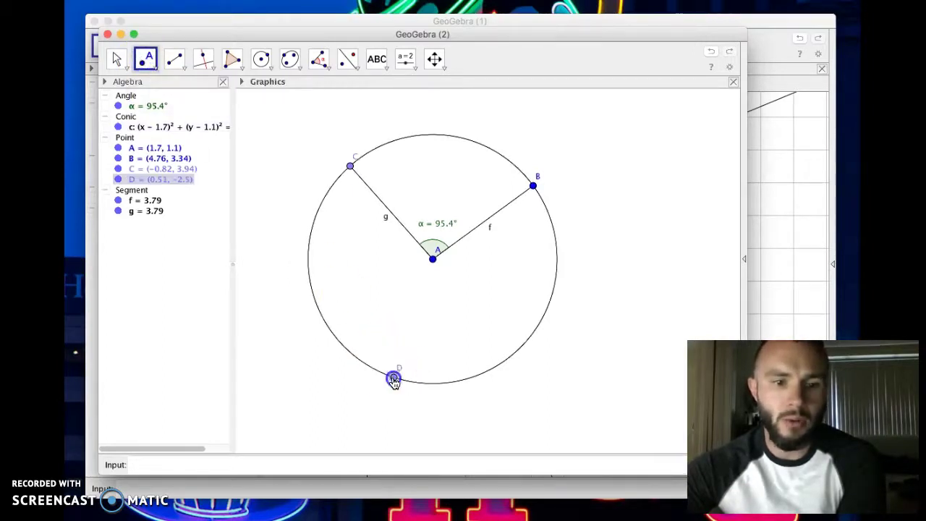
- Draw chord segments from point D on the circle to points B and C
click(175, 63)
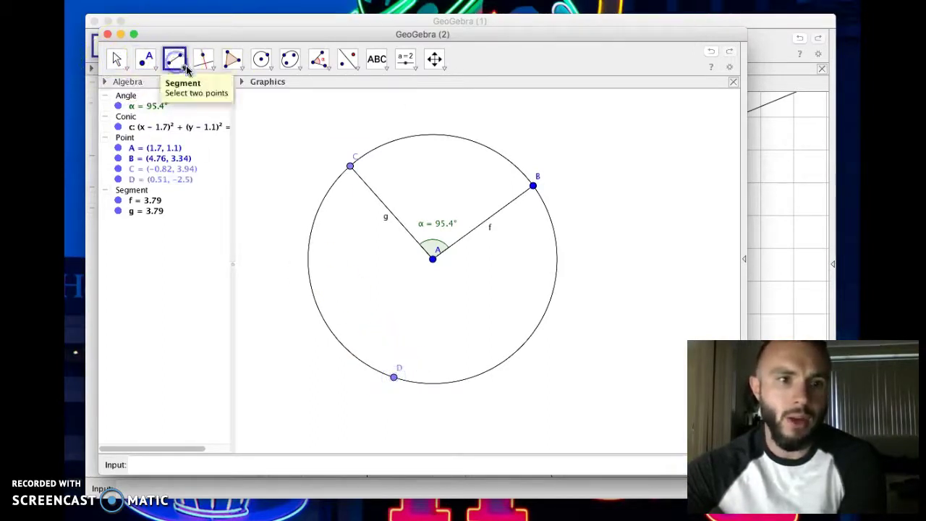
click(394, 377)
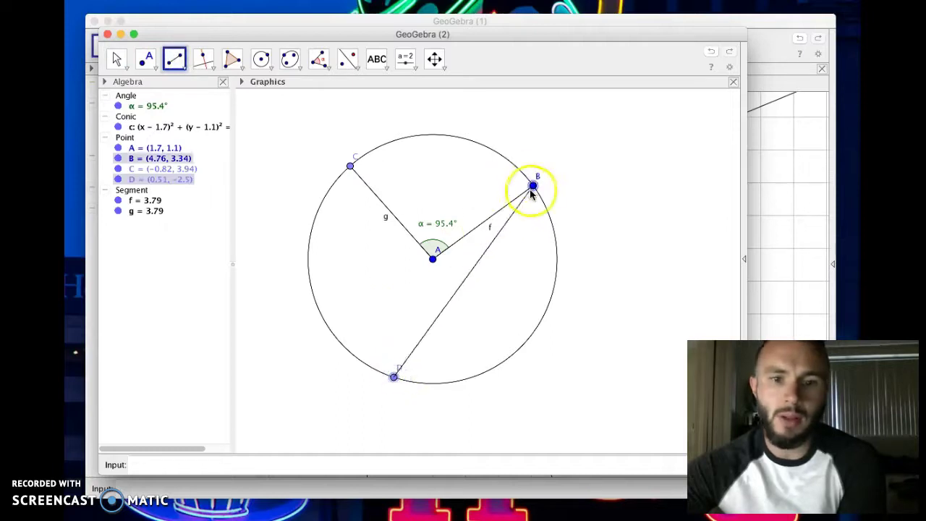
click(533, 186)
click(395, 378)
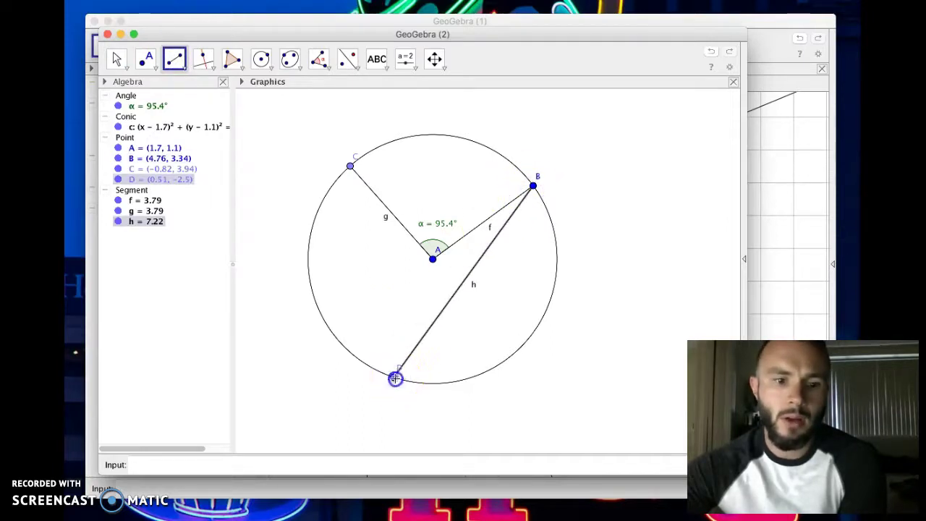
click(350, 167)
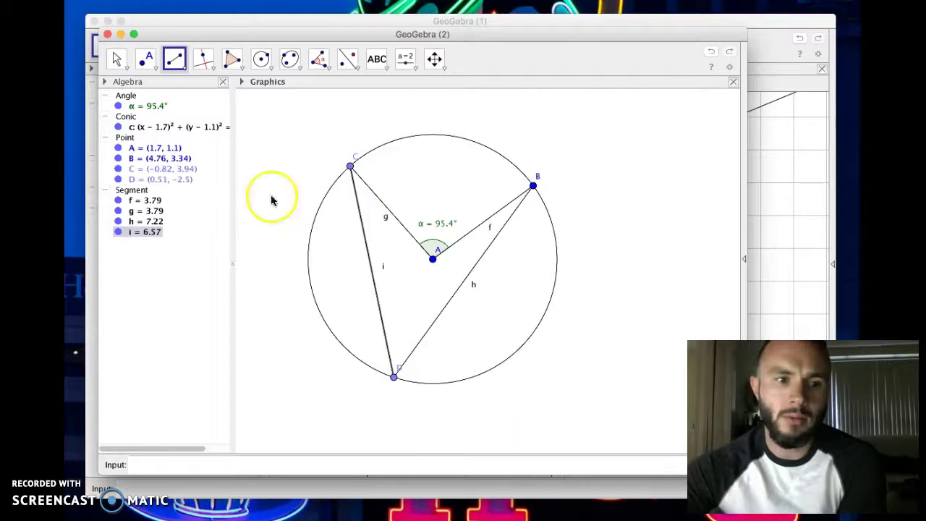
- Hide the labels of the four segments f, g, h and i
right_click(153, 200)
click(186, 243)
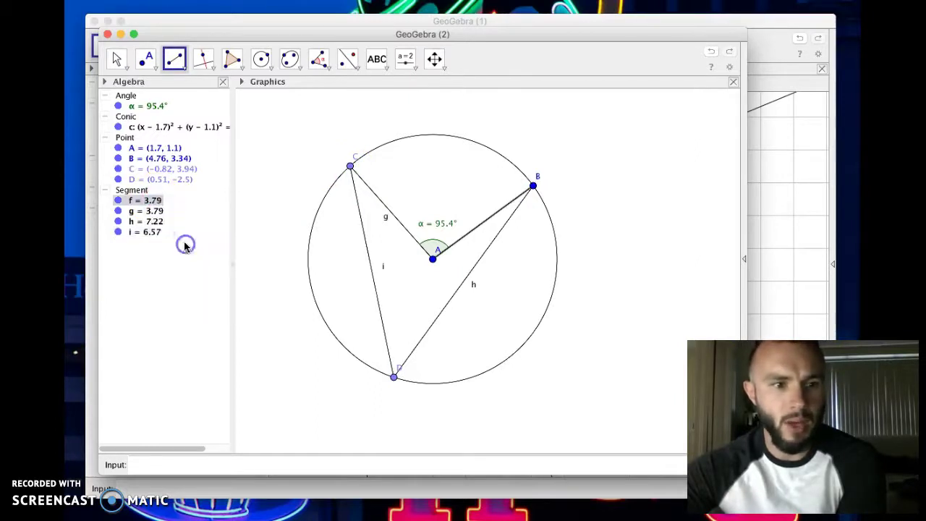
right_click(142, 211)
click(168, 255)
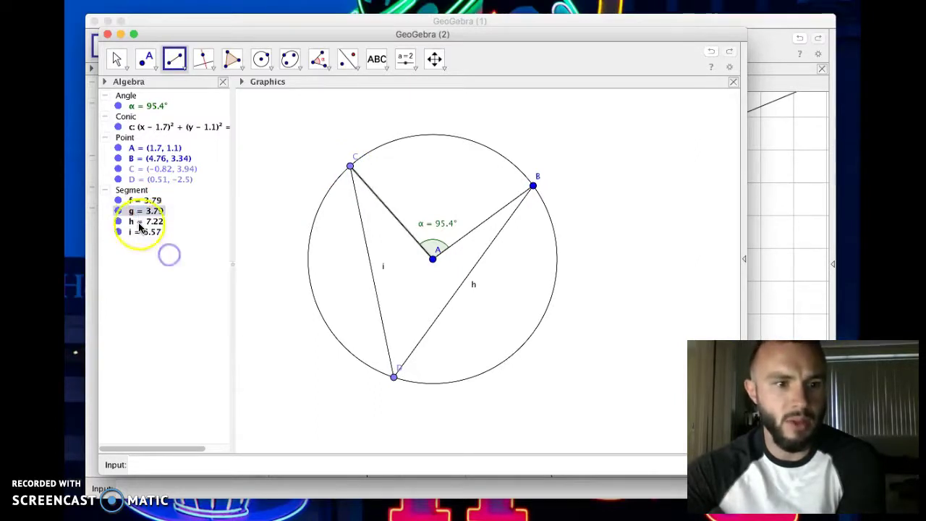
right_click(137, 221)
click(160, 265)
right_click(143, 232)
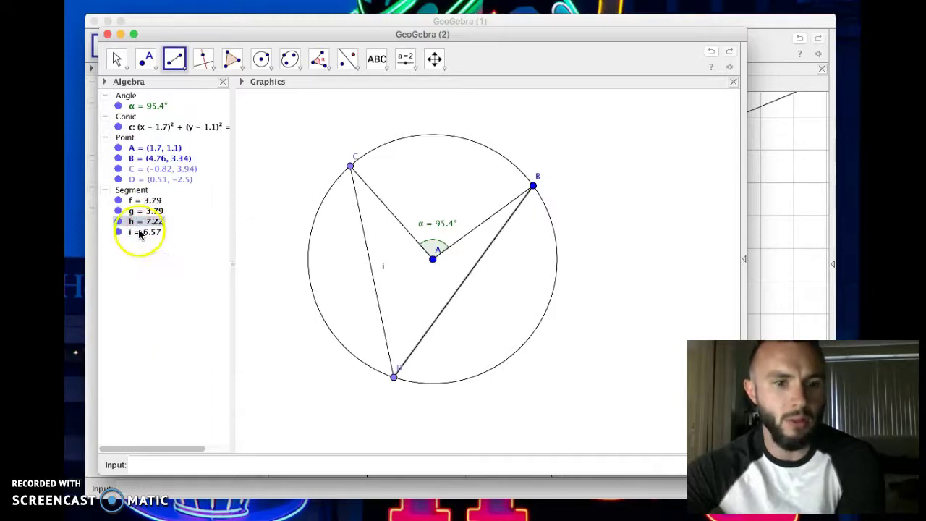
click(178, 274)
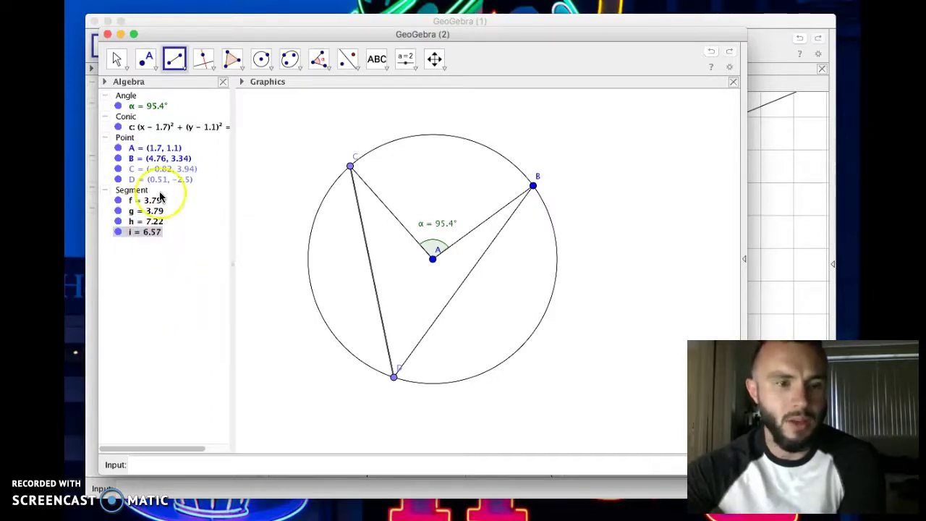
- Set the label of angle α at the circle's centre to show Value only
right_click(142, 106)
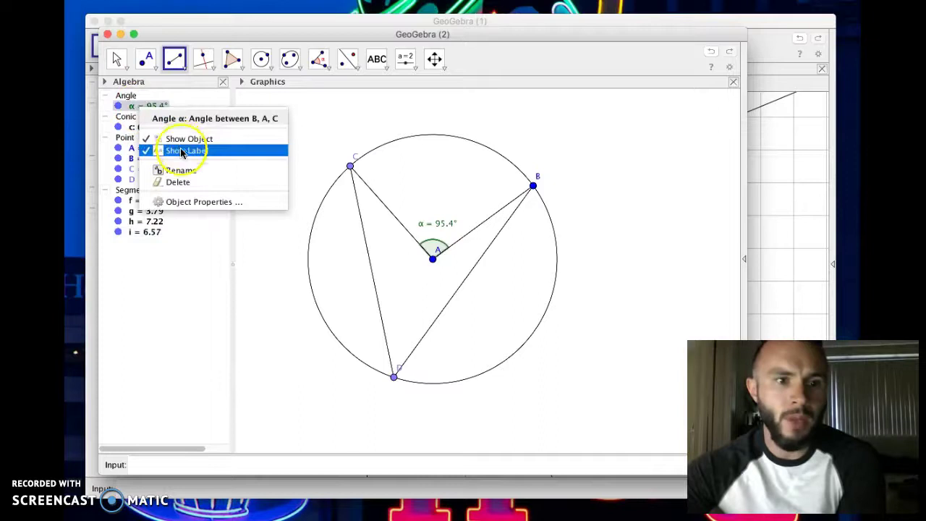
click(196, 202)
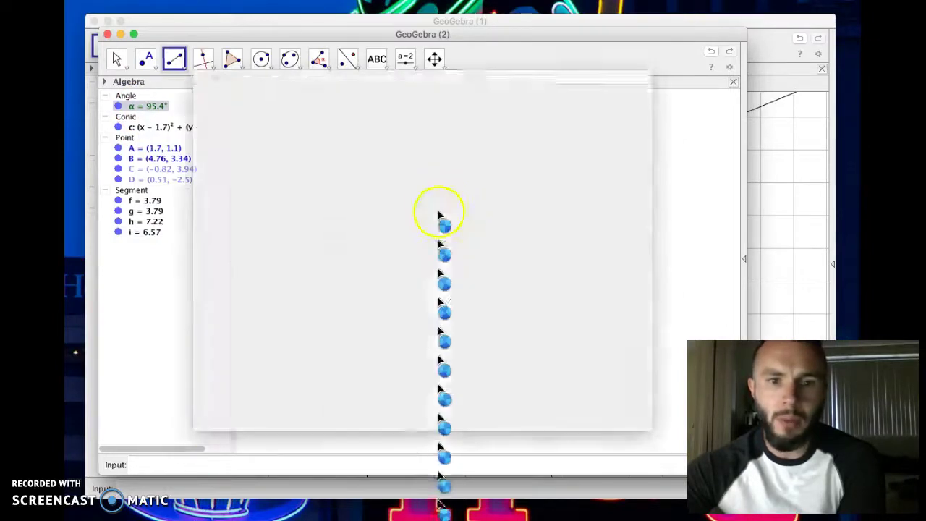
click(360, 116)
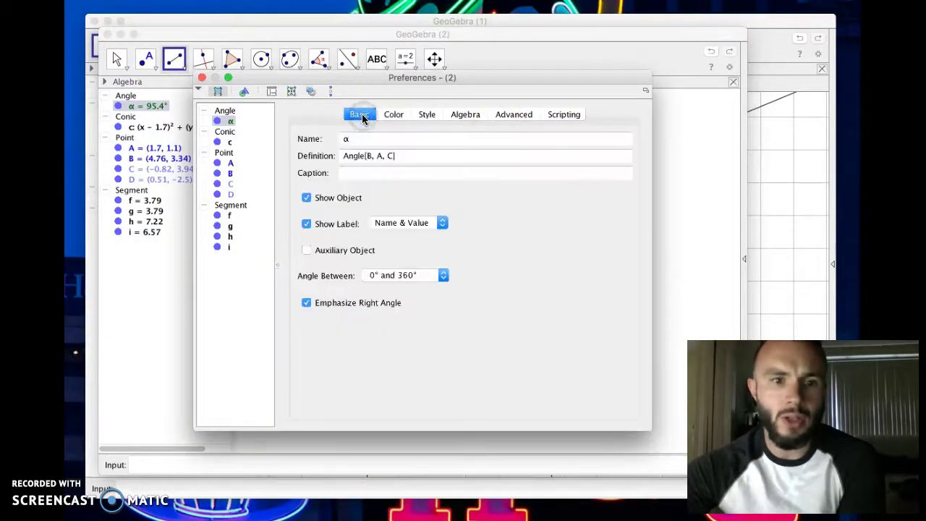
click(426, 222)
click(399, 235)
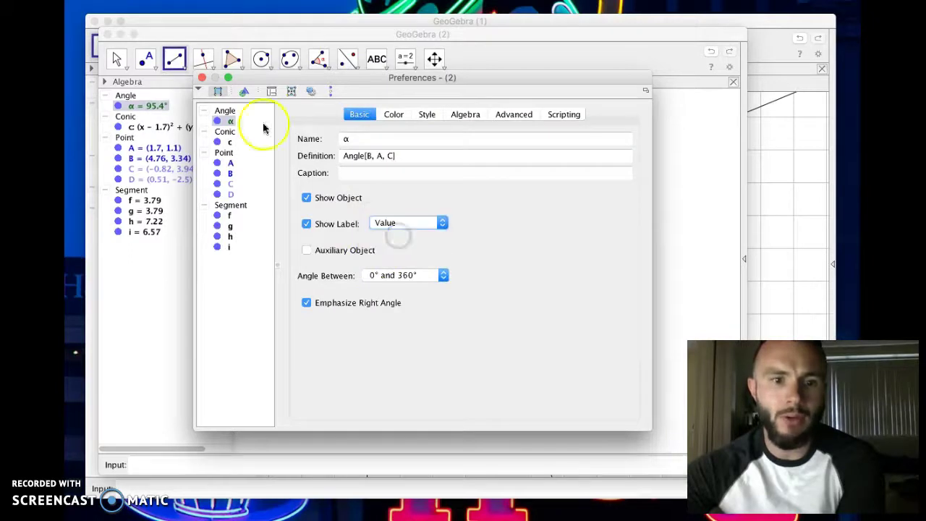
click(202, 77)
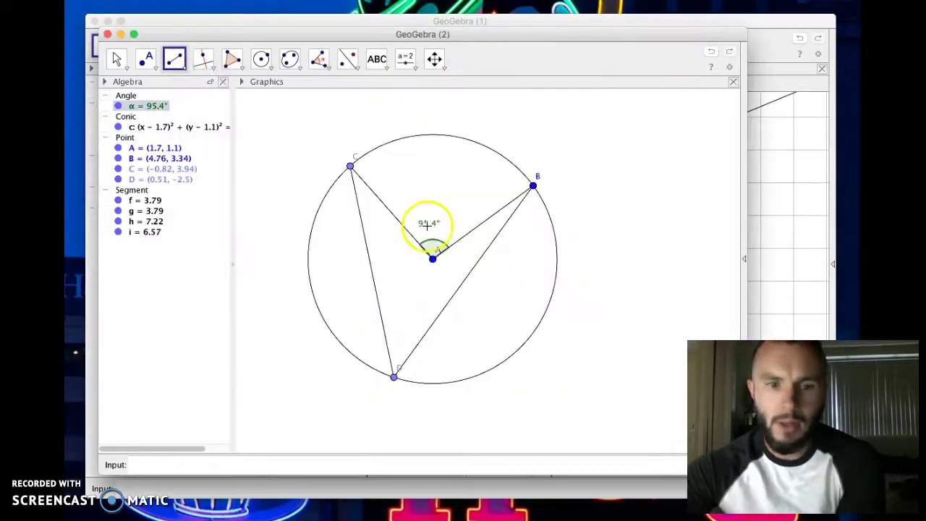
click(428, 225)
click(438, 228)
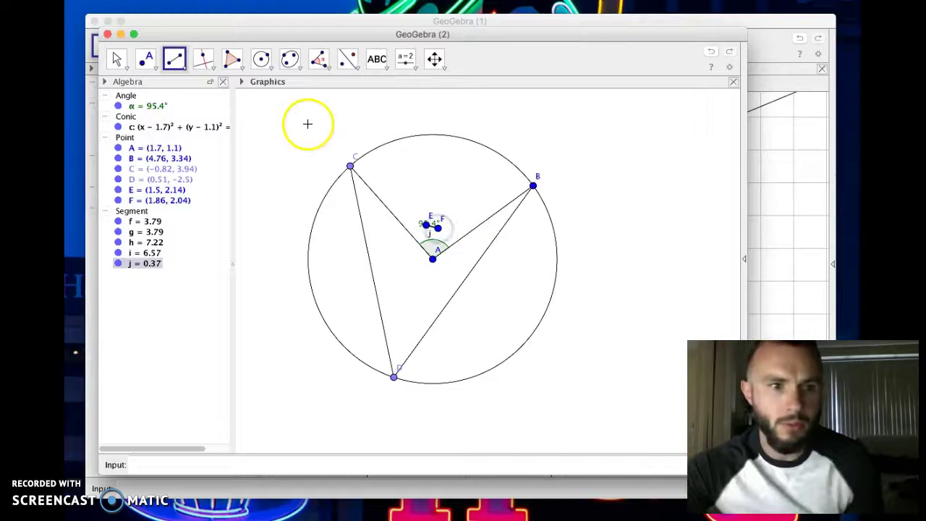
click(145, 0)
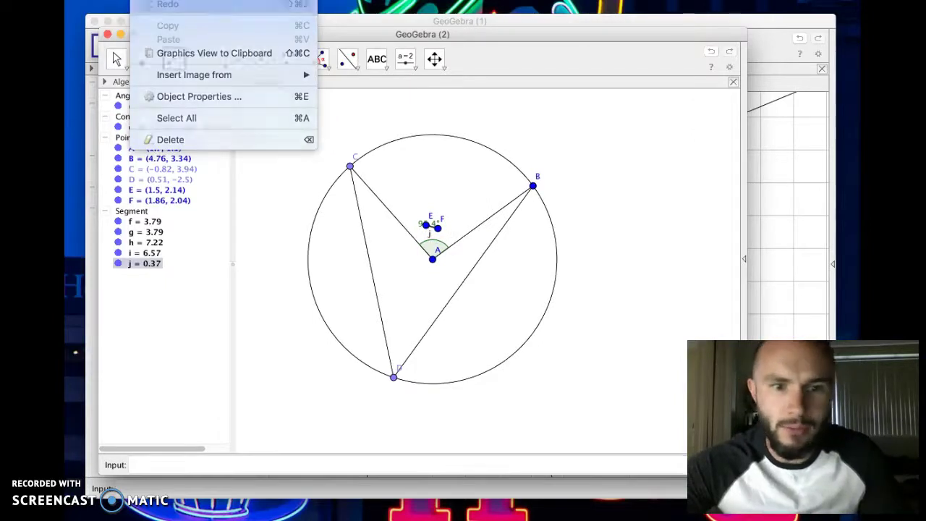
click(166, 0)
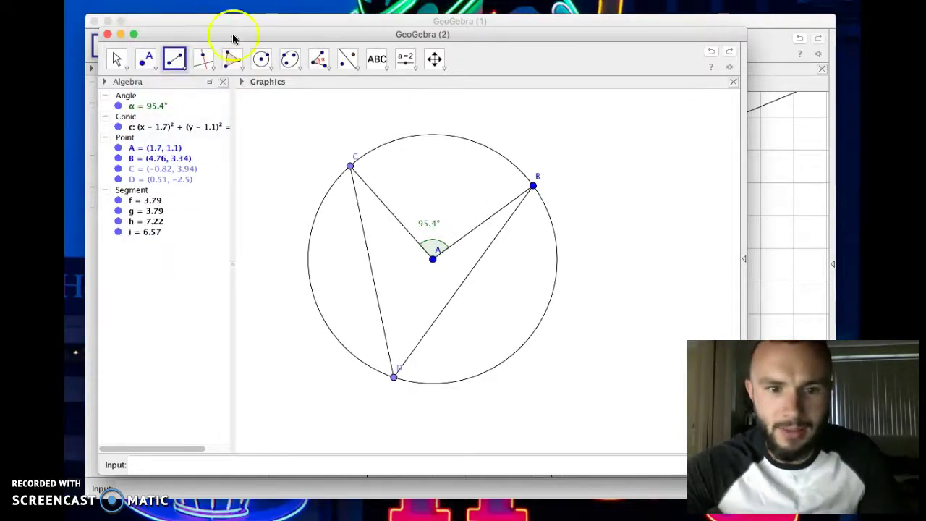
- Centre the value label of angle α just above its arc at point A
click(117, 58)
drag(430, 224, 439, 230)
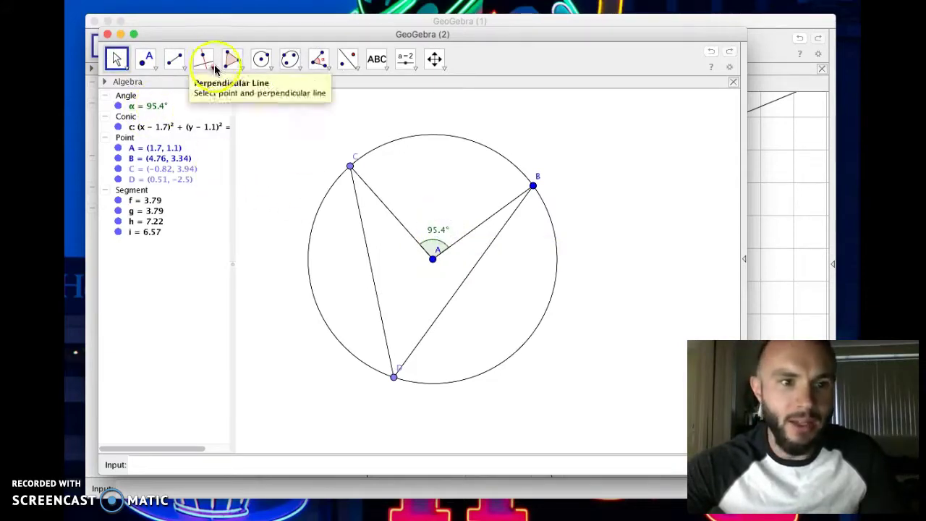
- Measure the angle at point D between chords DB and DC, and move its label up between the chords
click(320, 59)
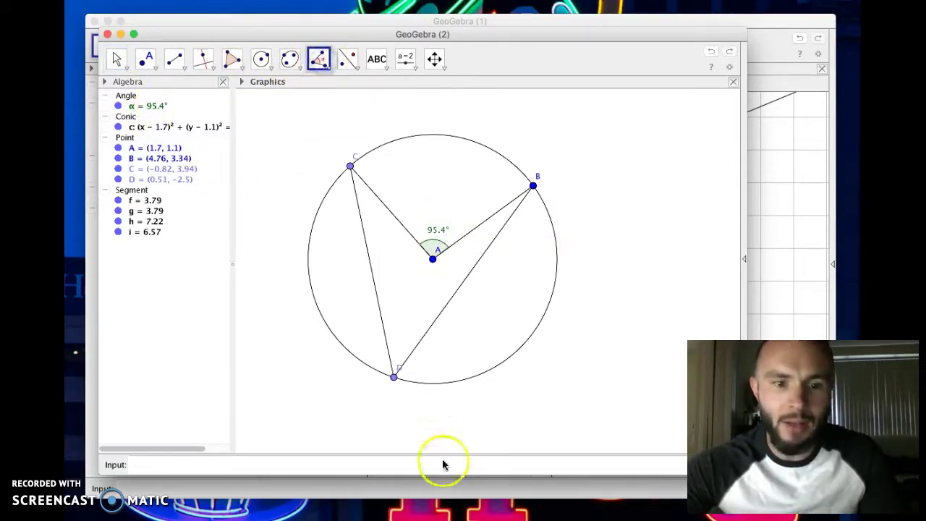
click(412, 354)
click(388, 348)
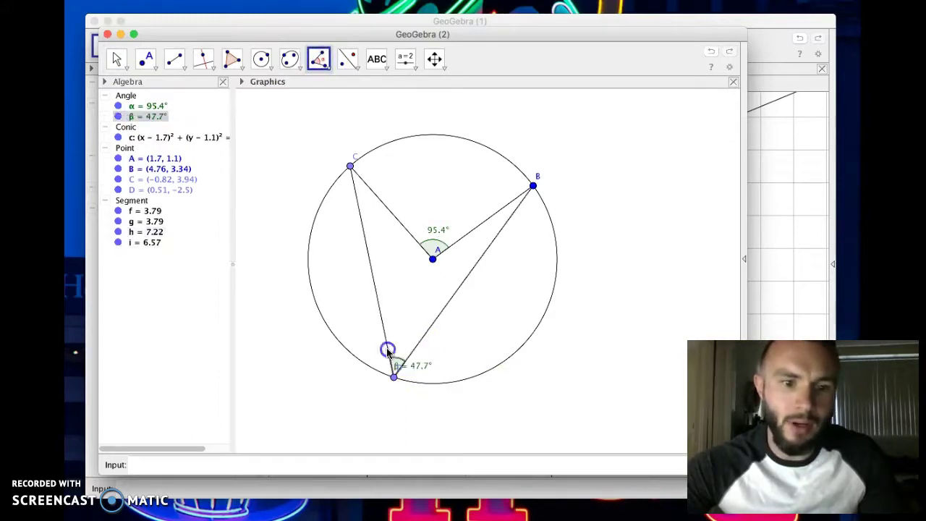
click(116, 58)
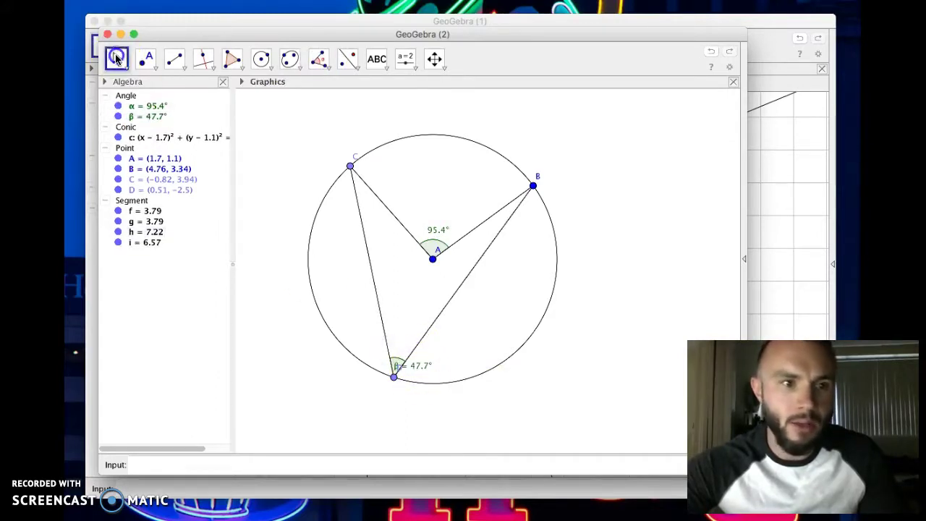
click(411, 362)
drag(411, 363, 413, 323)
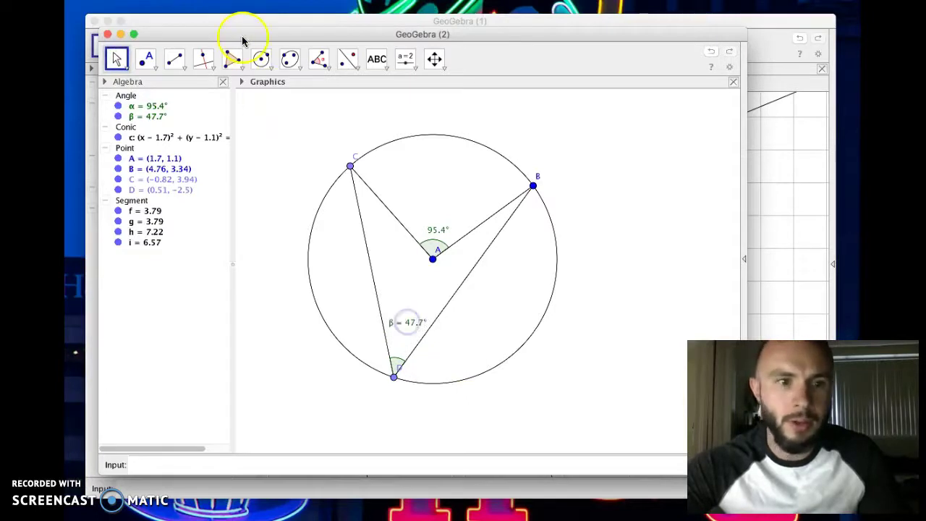
- Set the label of angle β at point D to show Value only, and move it closer to the vertex
right_click(145, 117)
click(201, 209)
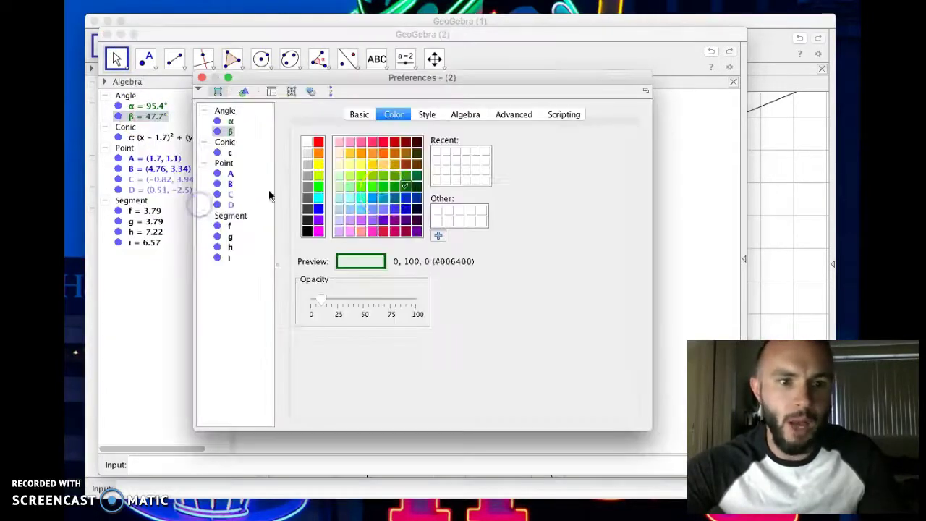
click(354, 116)
click(420, 225)
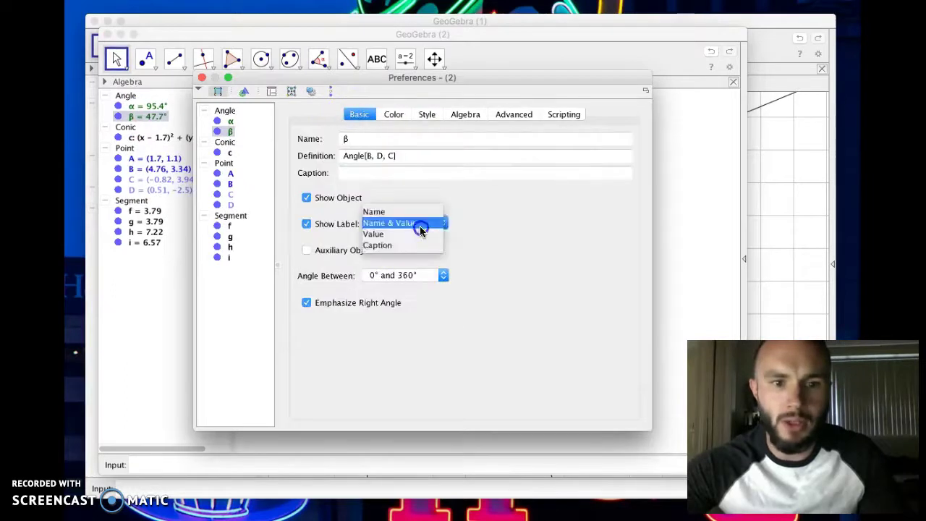
click(403, 234)
click(202, 77)
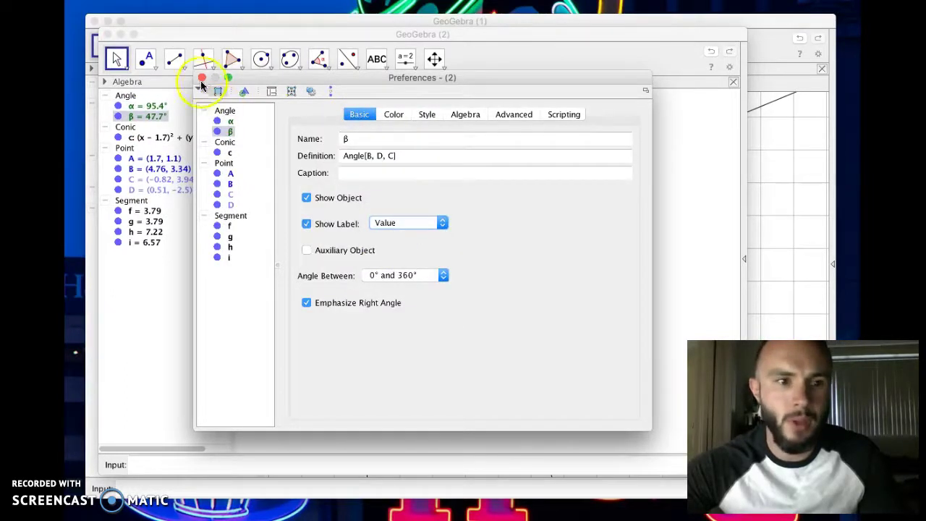
click(400, 323)
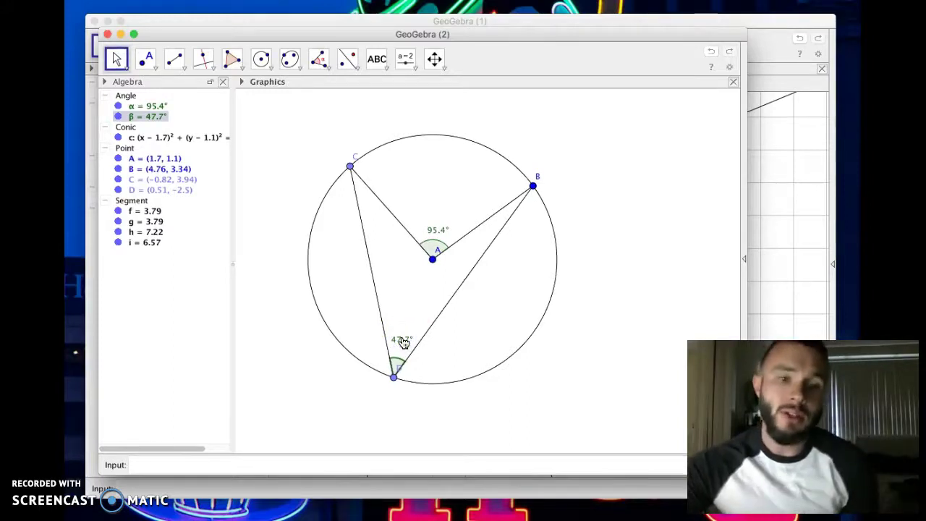
- Resize the circle by moving point B, ending at about (5.32, 2.32), and slide points D and C along the circumference
click(116, 57)
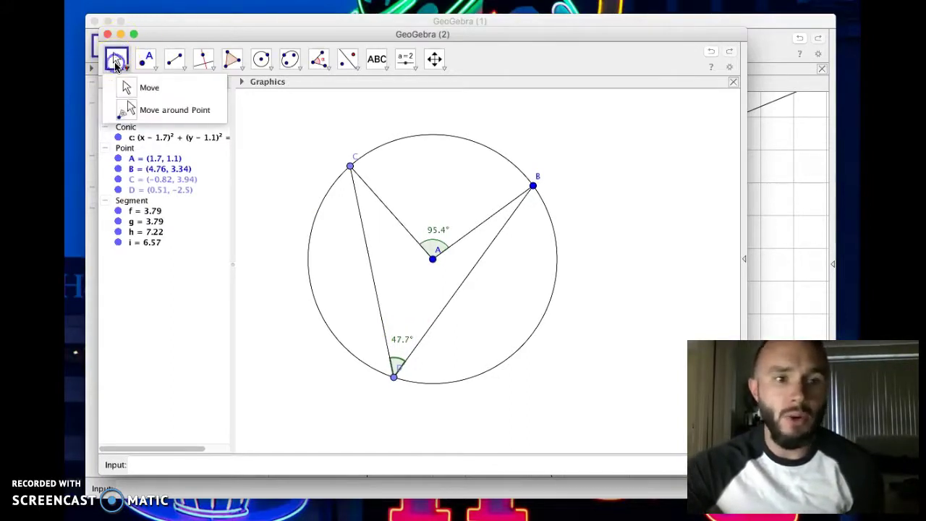
click(158, 84)
drag(534, 186, 541, 246)
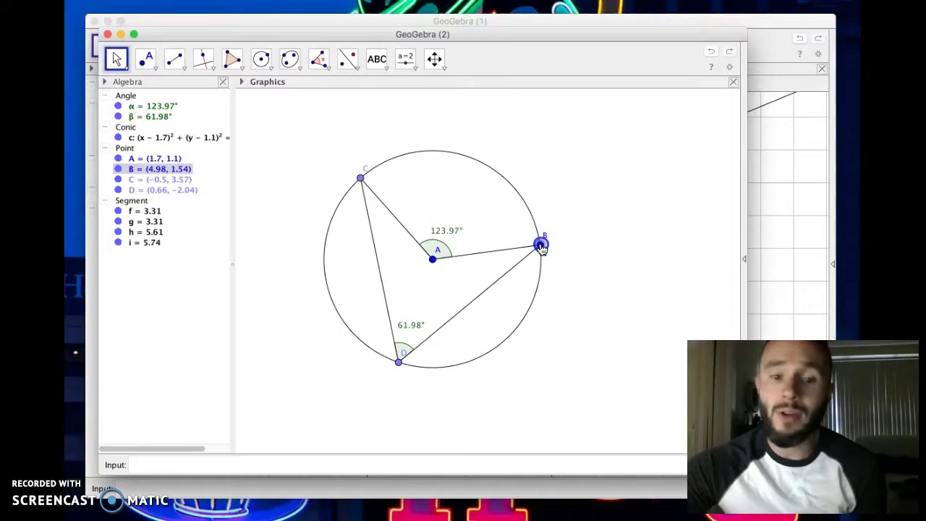
drag(541, 246, 521, 242)
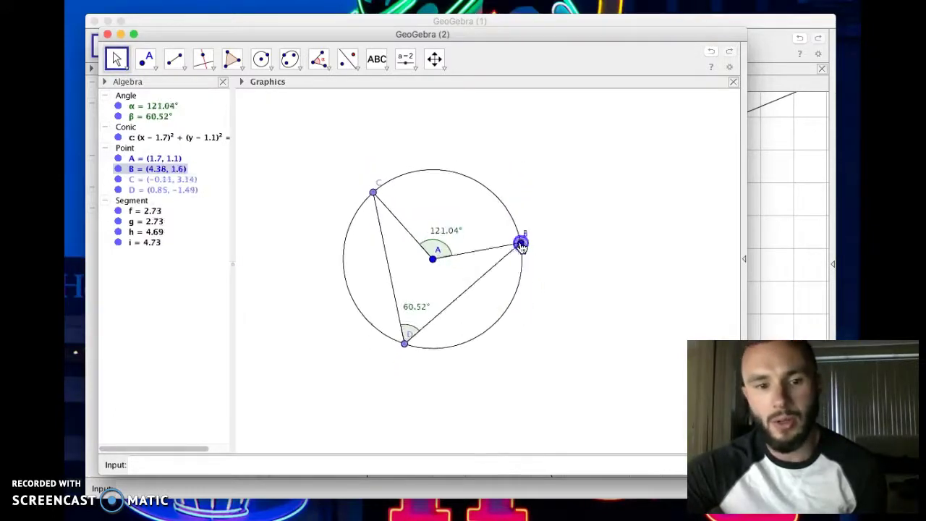
click(404, 346)
drag(404, 347, 382, 332)
click(374, 194)
mouse_move(374, 193)
mouse_down()
mouse_move(424, 193)
mouse_move(368, 196)
mouse_up()
drag(521, 244, 552, 222)
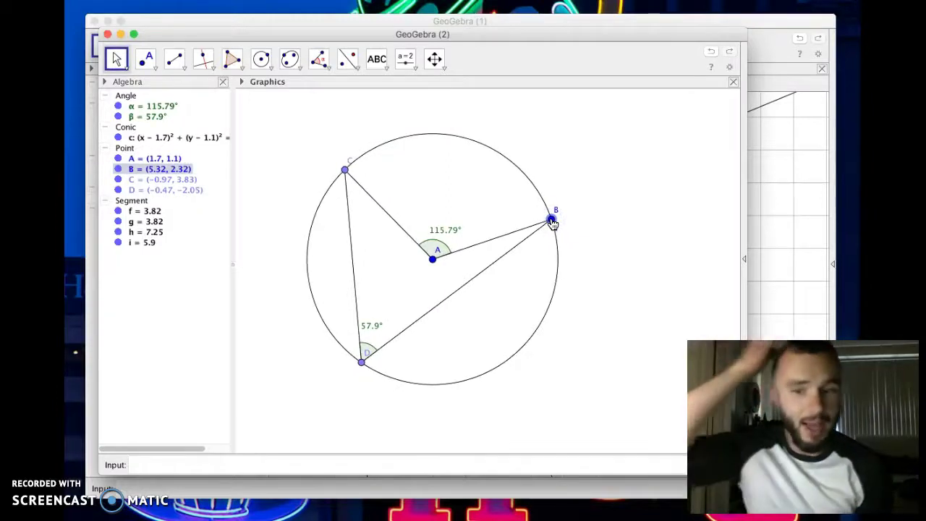